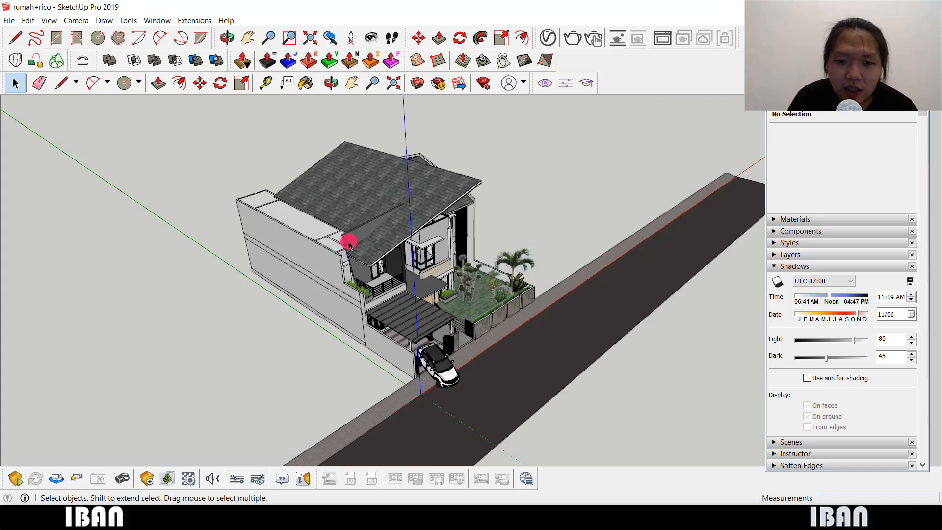
- Examine the house up close, including the roof edge above the balcony and the front facade windows
{"action": "scroll", "coordinate": [357, 251], "scroll_direction": "up", "scroll_amount": 4}
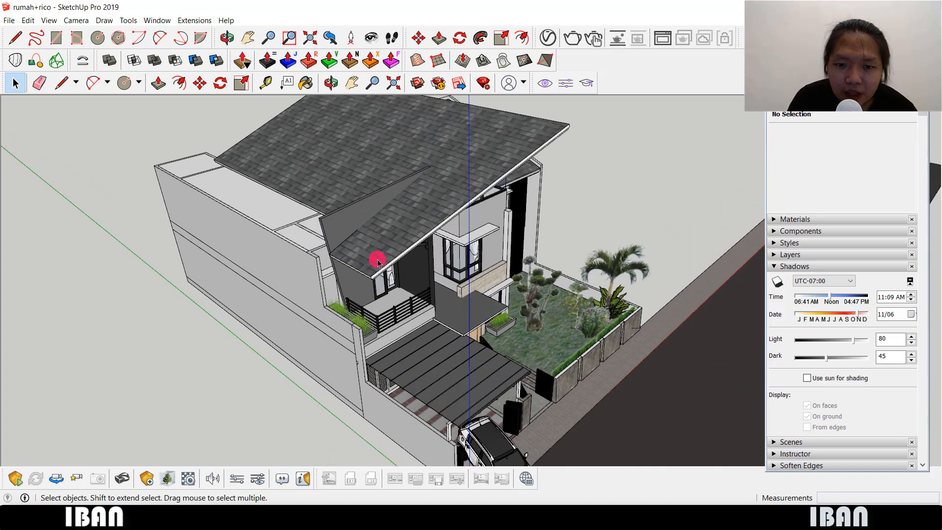
{"action": "scroll", "coordinate": [417, 278], "scroll_direction": "up", "scroll_amount": 2}
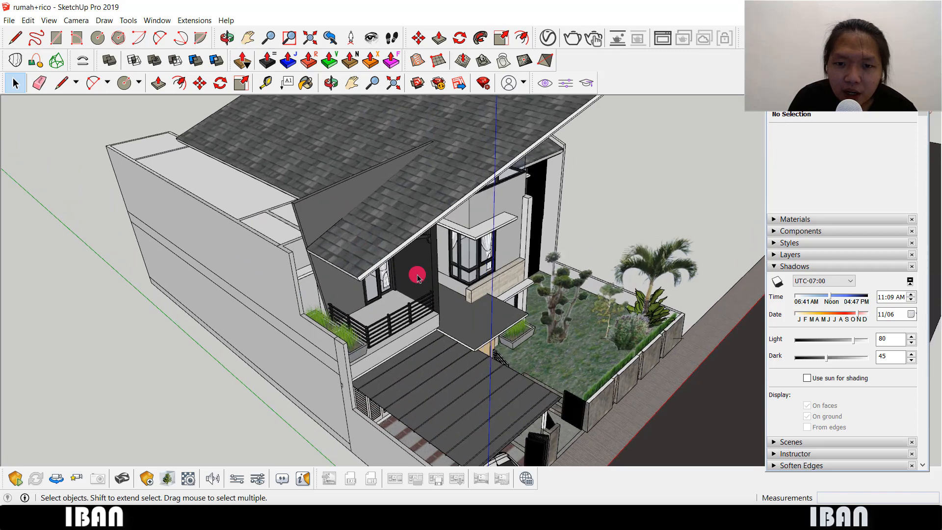
{"action": "scroll", "coordinate": [412, 270], "scroll_direction": "up", "scroll_amount": 3}
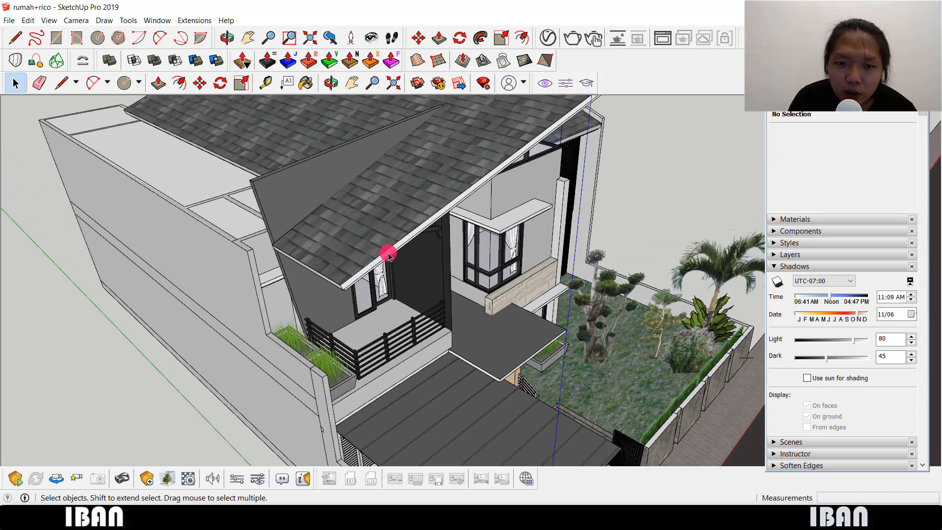
{"action": "middle_click_drag", "start_coordinate": [385, 254], "coordinate": [409, 279]}
{"action": "scroll", "coordinate": [409, 287], "scroll_direction": "up", "scroll_amount": 2}
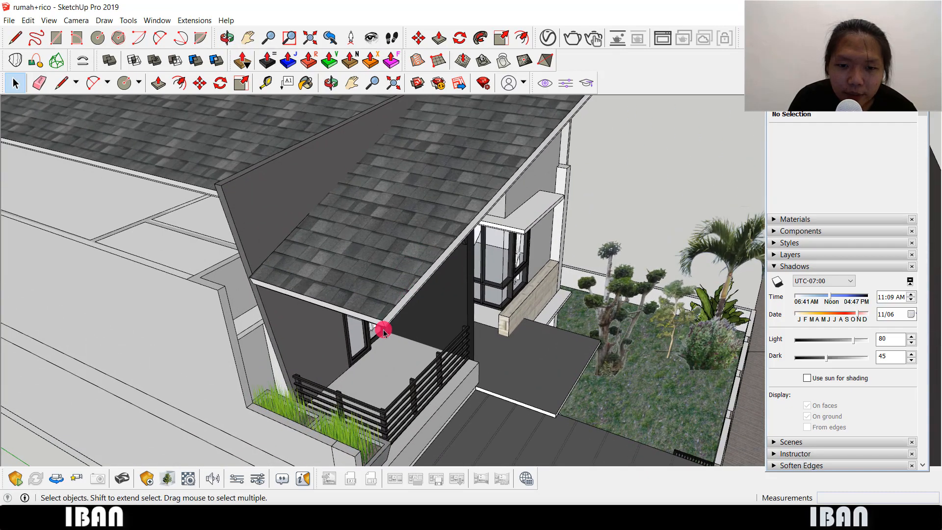
{"action": "middle_click_drag", "start_coordinate": [383, 333], "coordinate": [312, 250]}
{"action": "scroll", "coordinate": [387, 275], "scroll_direction": "up", "scroll_amount": 3}
{"action": "scroll", "coordinate": [313, 250], "scroll_direction": "up", "scroll_amount": 1}
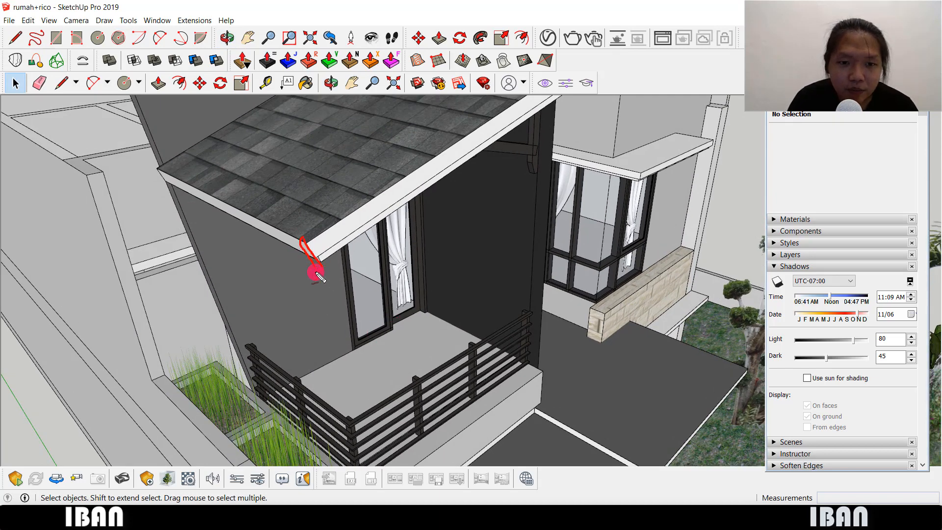
{"action": "mouse_move", "coordinate": [317, 274]}
{"action": "left_mouse_down"}
{"action": "mouse_move", "coordinate": [140, 178]}
{"action": "mouse_move", "coordinate": [206, 198]}
{"action": "left_mouse_up"}
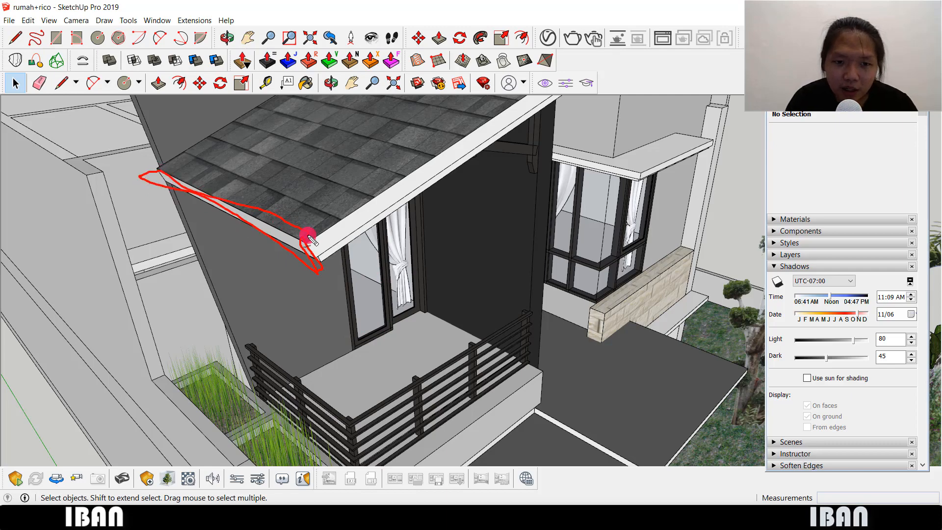
{"action": "scroll", "coordinate": [311, 244], "scroll_direction": "up", "scroll_amount": 2}
{"action": "scroll", "coordinate": [311, 248], "scroll_direction": "down", "scroll_amount": 1}
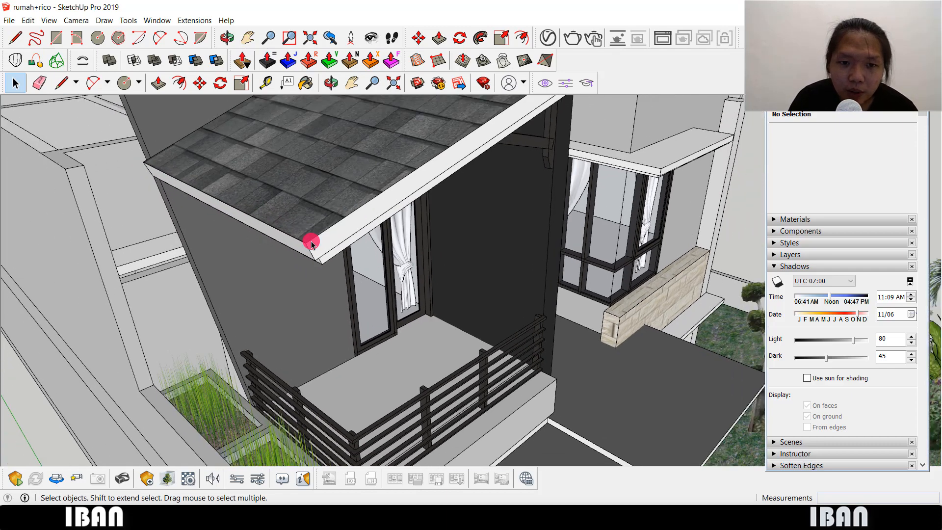
{"action": "scroll", "coordinate": [309, 251], "scroll_direction": "up", "scroll_amount": 1}
{"action": "scroll", "coordinate": [309, 254], "scroll_direction": "up", "scroll_amount": 2}
{"action": "scroll", "coordinate": [309, 254], "scroll_direction": "down", "scroll_amount": 3}
{"action": "scroll", "coordinate": [310, 253], "scroll_direction": "up", "scroll_amount": 2}
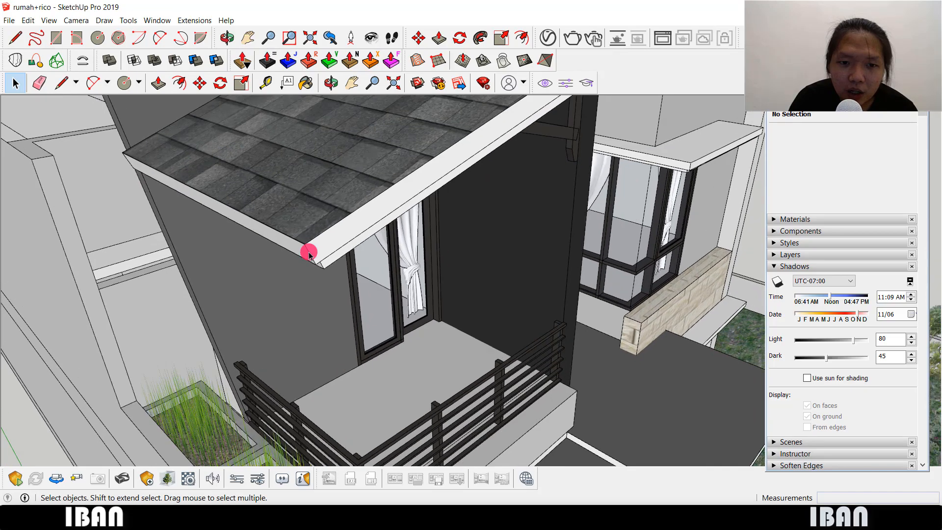
{"action": "middle_click_drag", "start_coordinate": [317, 245], "coordinate": [333, 295]}
{"action": "scroll", "coordinate": [332, 294], "scroll_direction": "up", "scroll_amount": 4}
{"action": "middle_click_drag", "start_coordinate": [318, 328], "coordinate": [404, 238]}
{"action": "scroll", "coordinate": [368, 280], "scroll_direction": "down", "scroll_amount": 10}
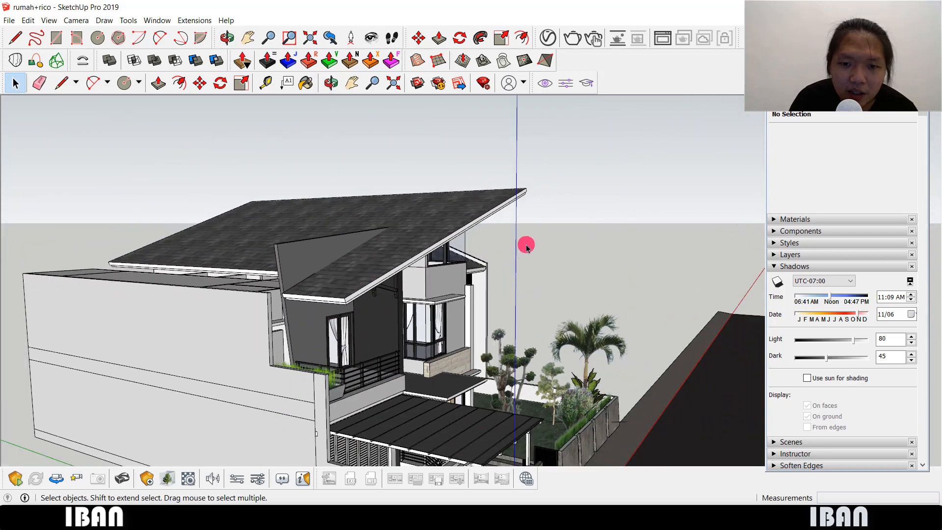
{"action": "middle_click_drag", "start_coordinate": [526, 247], "coordinate": [331, 273]}
{"action": "scroll", "coordinate": [486, 295], "scroll_direction": "up", "scroll_amount": 10}
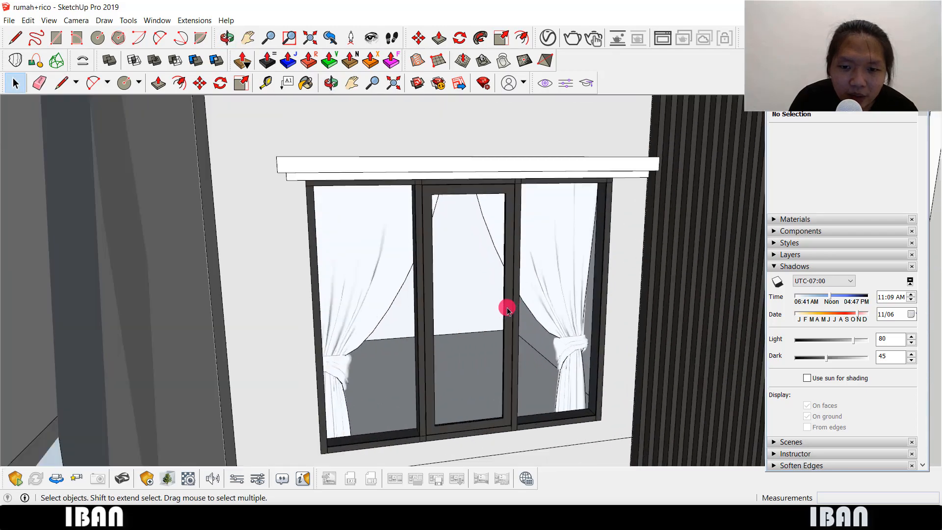
{"action": "middle_click_drag", "start_coordinate": [505, 307], "coordinate": [458, 250]}
{"action": "scroll", "coordinate": [488, 280], "scroll_direction": "up", "scroll_amount": 3}
{"action": "scroll", "coordinate": [467, 252], "scroll_direction": "down", "scroll_amount": 15}
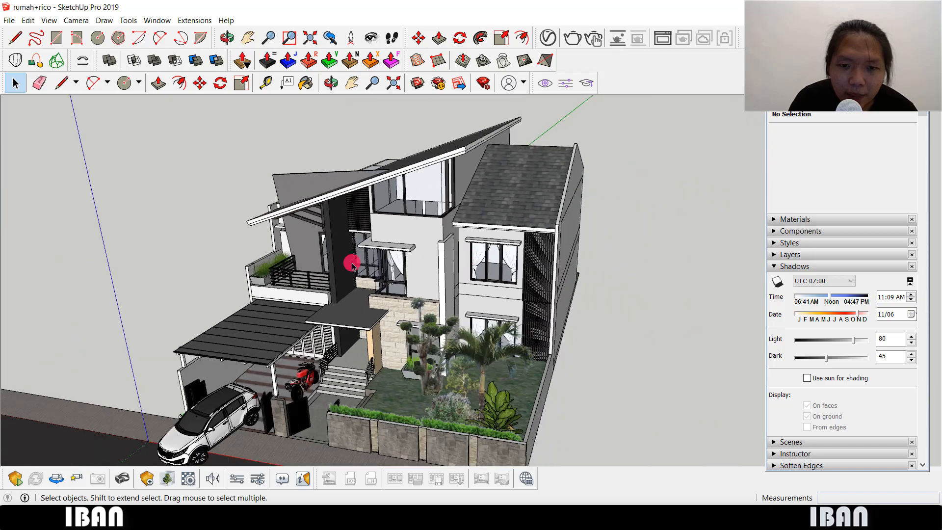
- Examine the whole site from a distance and its position relative to the red, green and blue axes
{"action": "scroll", "coordinate": [449, 248], "scroll_direction": "down", "scroll_amount": 10}
{"action": "middle_click_drag", "start_coordinate": [446, 248], "coordinate": [500, 295]}
{"action": "scroll", "coordinate": [253, 289], "scroll_direction": "down", "scroll_amount": 5}
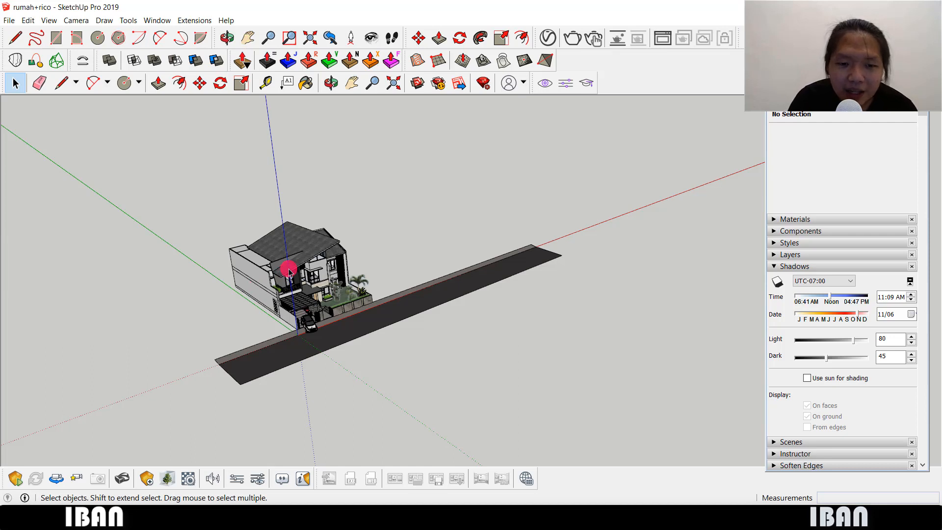
{"action": "middle_click_drag", "start_coordinate": [288, 271], "coordinate": [332, 270]}
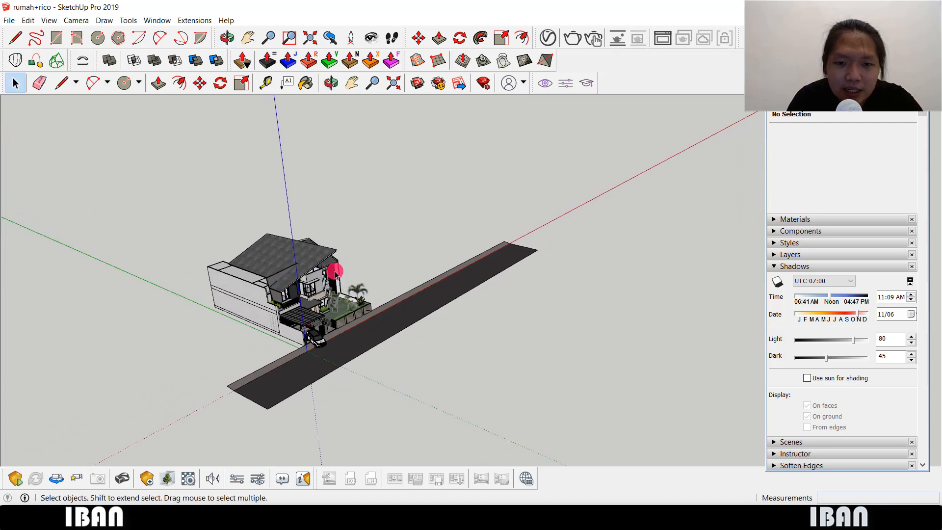
{"action": "scroll", "coordinate": [334, 271], "scroll_direction": "down", "scroll_amount": 1}
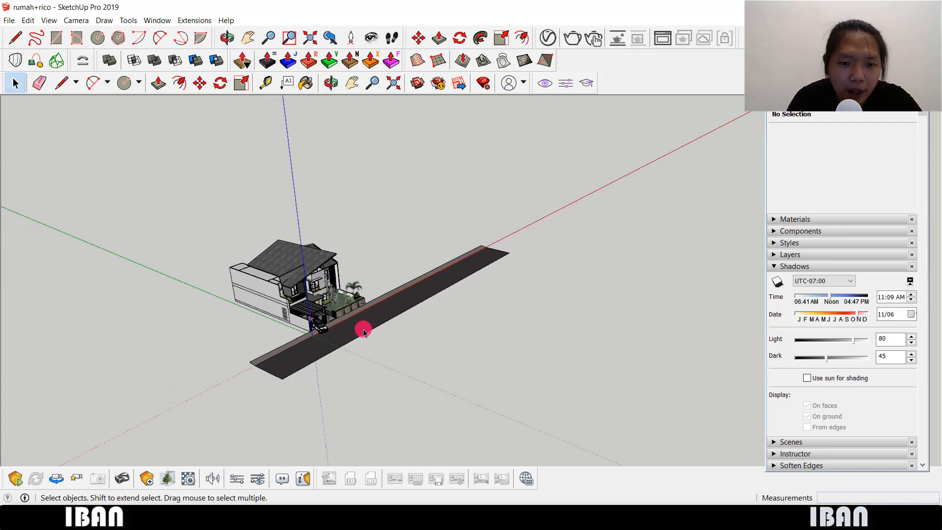
{"action": "left_click_drag", "start_coordinate": [234, 371], "coordinate": [343, 323]}
{"action": "key", "text": "ctrl+alt+d"}
{"action": "left_click_drag", "start_coordinate": [223, 379], "coordinate": [393, 295]}
{"action": "left_click_drag", "start_coordinate": [268, 268], "coordinate": [394, 372]}
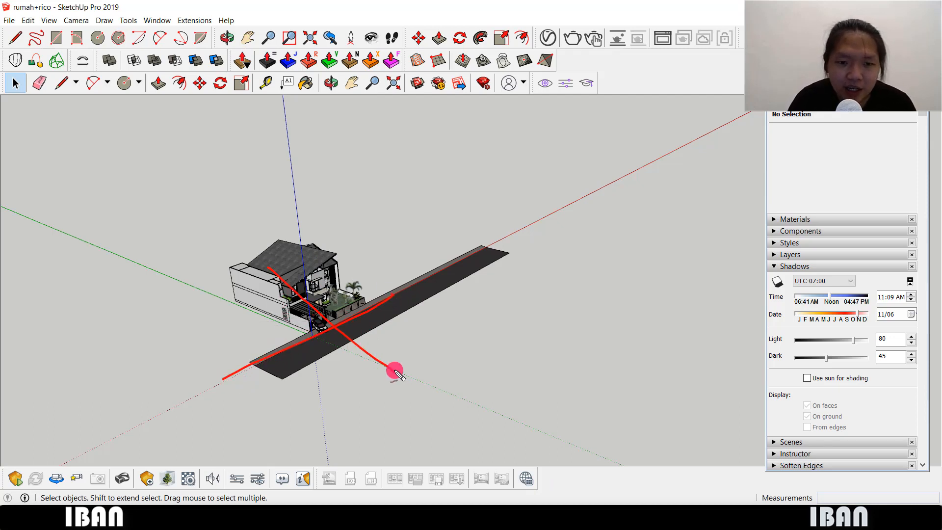
{"action": "left_click_drag", "start_coordinate": [295, 192], "coordinate": [297, 490]}
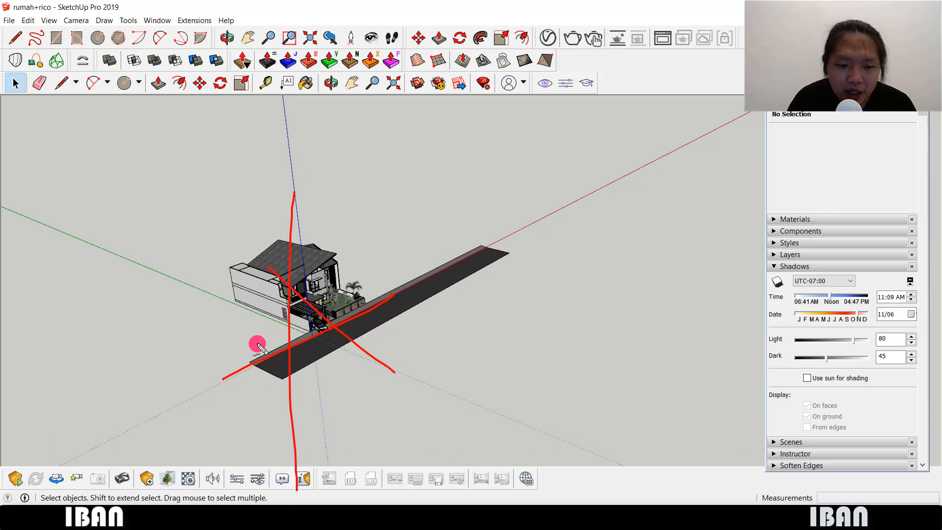
{"action": "key", "text": "Escape"}
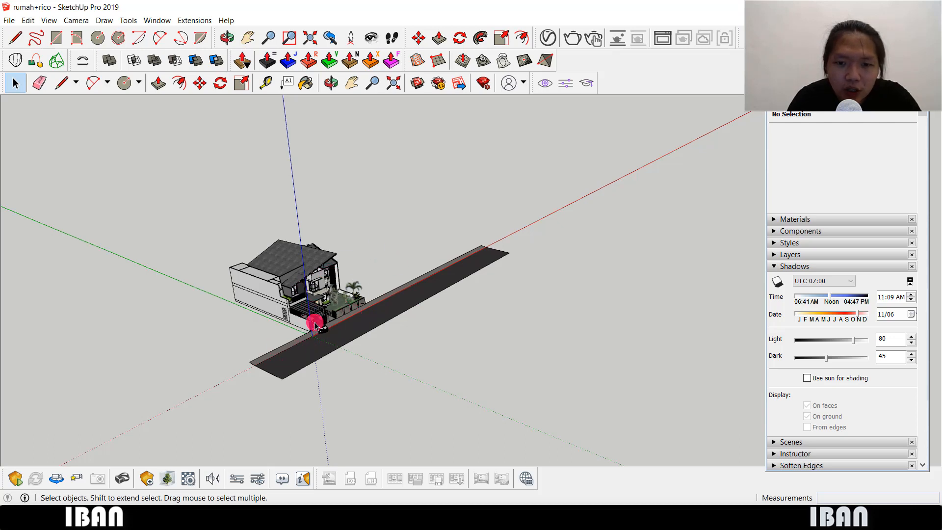
- Select every object in the model and combine them all into one group
{"action": "scroll", "coordinate": [321, 319], "scroll_direction": "down", "scroll_amount": 5}
{"action": "mouse_move", "coordinate": [316, 312]}
{"action": "middle_mouse_down"}
{"action": "mouse_move", "coordinate": [311, 301]}
{"action": "mouse_move", "coordinate": [326, 296]}
{"action": "middle_mouse_up"}
{"action": "scroll", "coordinate": [310, 275], "scroll_direction": "up", "scroll_amount": 5}
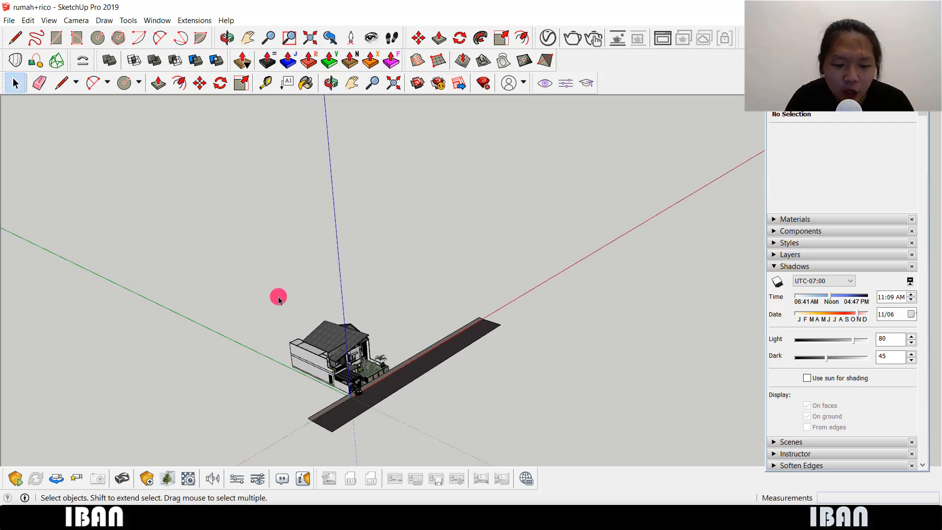
{"action": "key", "text": "ctrl+a"}
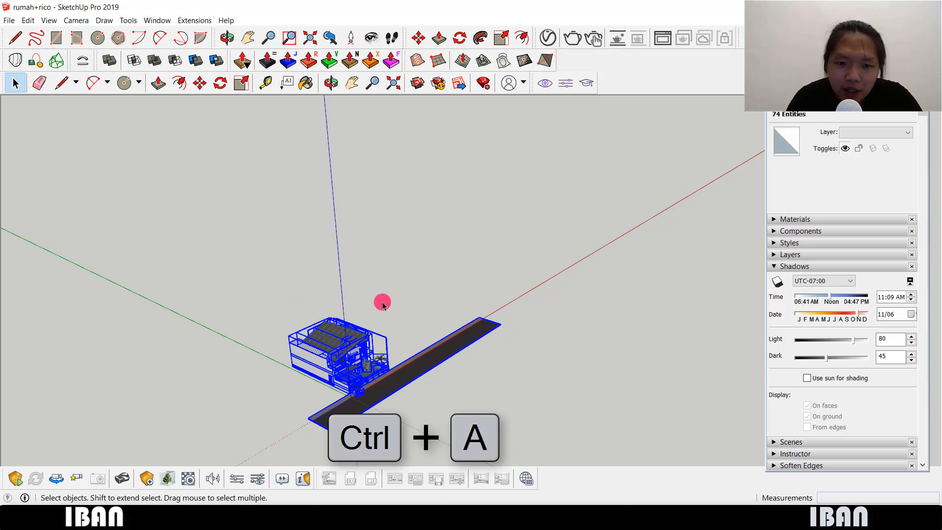
{"action": "scroll", "coordinate": [302, 333], "scroll_direction": "down", "scroll_amount": 2}
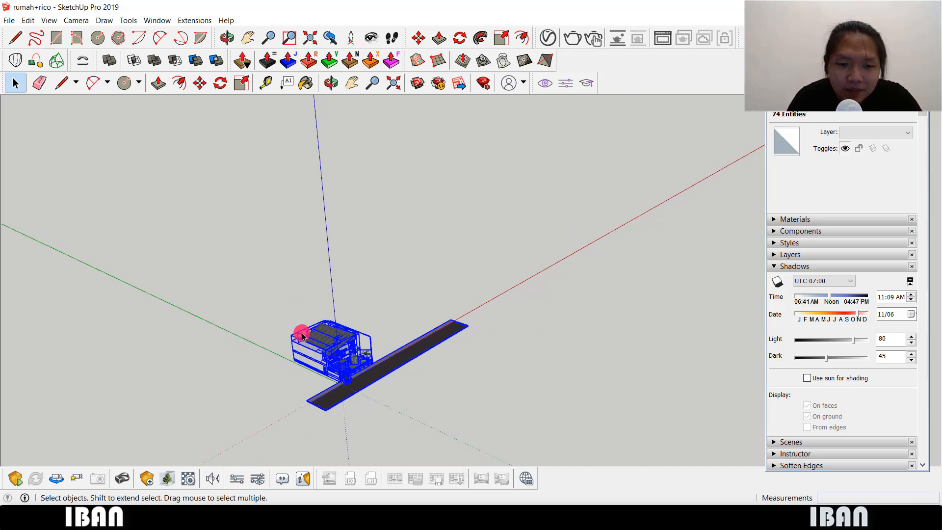
{"action": "scroll", "coordinate": [302, 332], "scroll_direction": "up", "scroll_amount": 1}
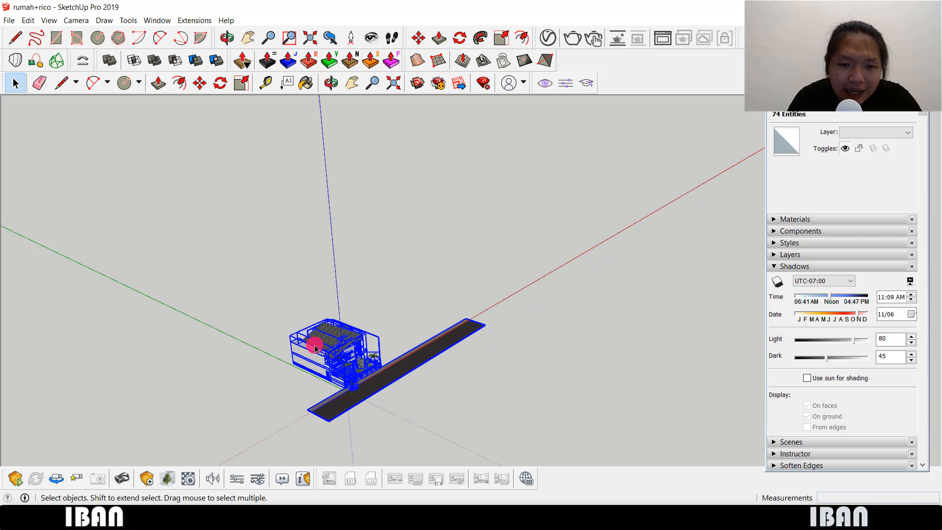
{"action": "right_click", "coordinate": [316, 346]}
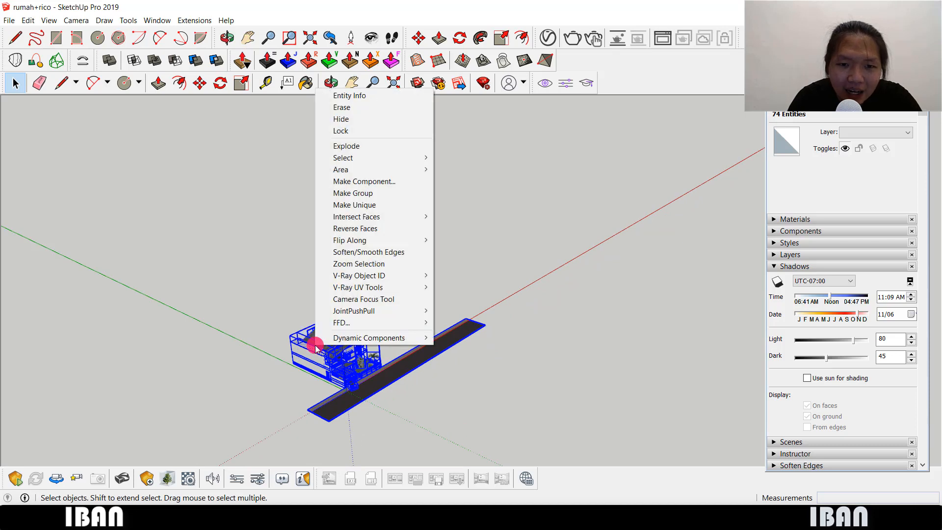
{"action": "left_click", "coordinate": [363, 195]}
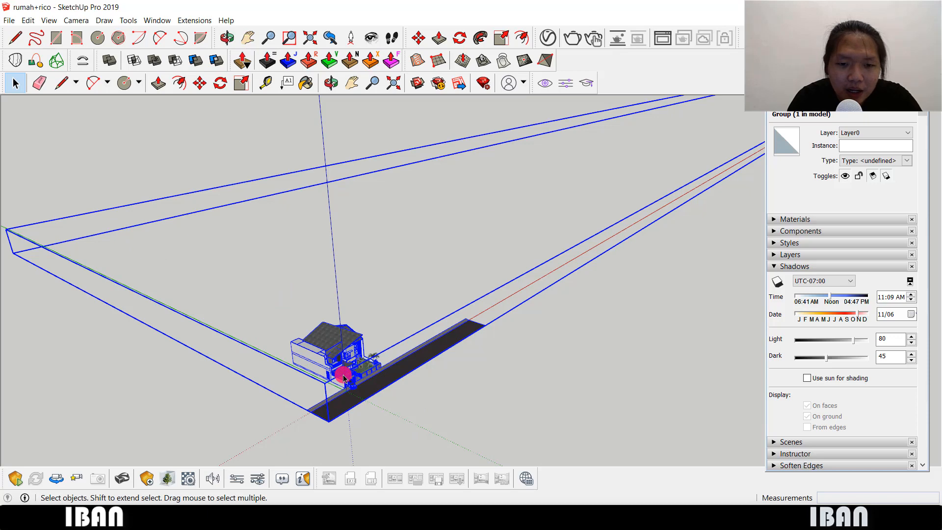
- Open the group and inspect its far corner, selecting the stray palm tree component there
{"action": "scroll", "coordinate": [344, 378], "scroll_direction": "down", "scroll_amount": 5}
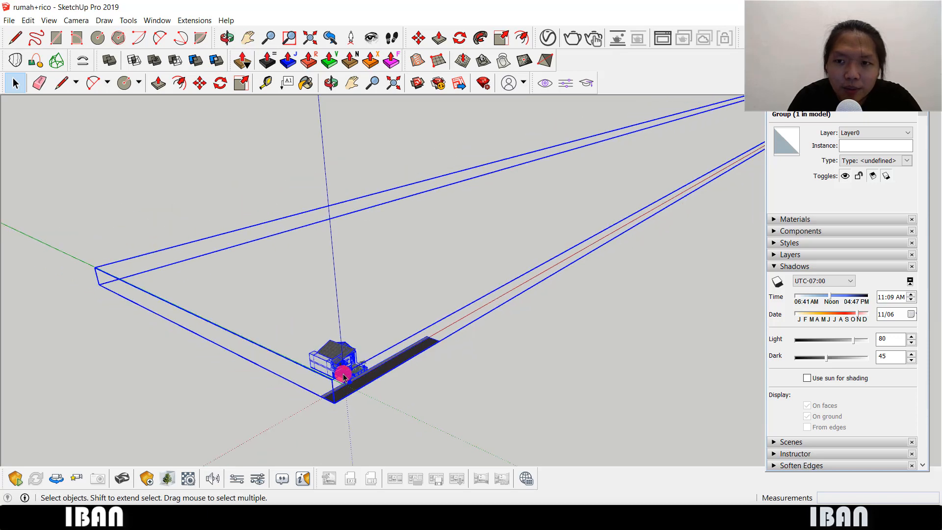
{"action": "middle_click_drag", "start_coordinate": [333, 362], "coordinate": [545, 177]}
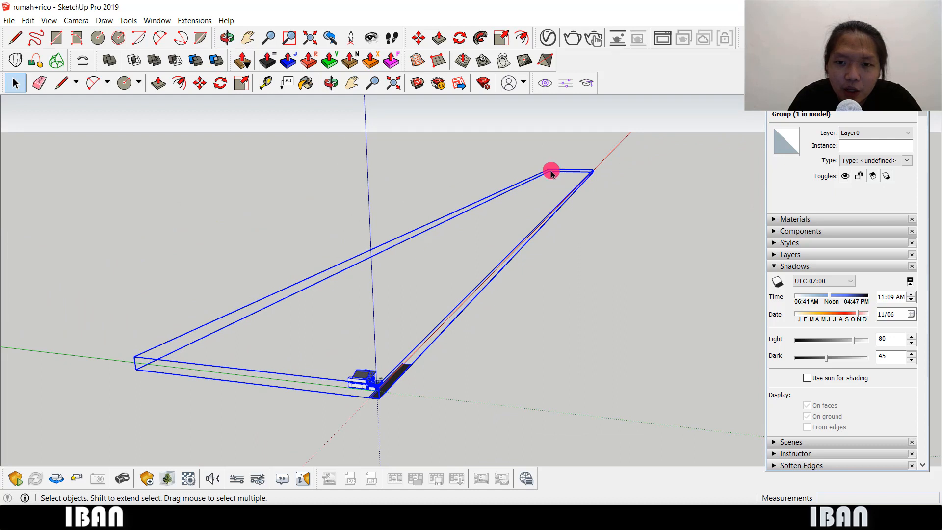
{"action": "double_click", "coordinate": [550, 172]}
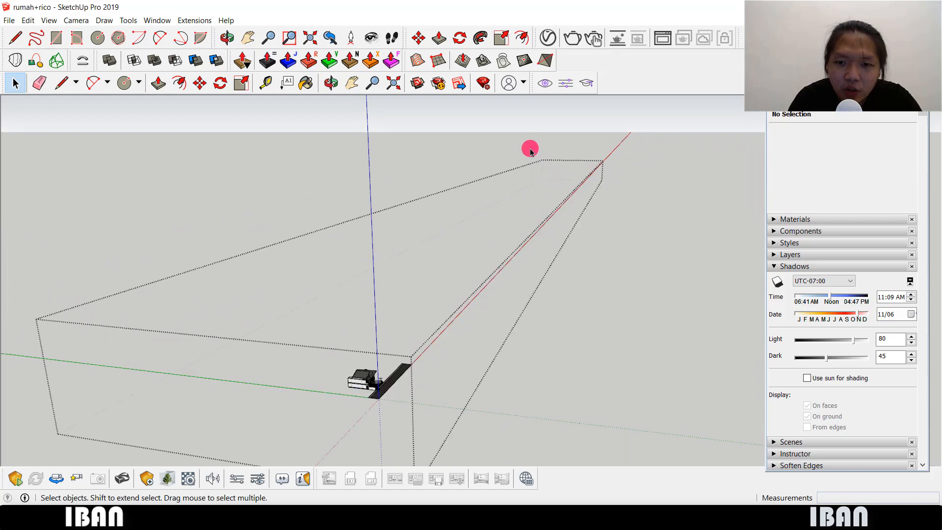
{"action": "left_click", "coordinate": [561, 161]}
{"action": "scroll", "coordinate": [558, 163], "scroll_direction": "up", "scroll_amount": 3}
{"action": "scroll", "coordinate": [553, 162], "scroll_direction": "down", "scroll_amount": 6}
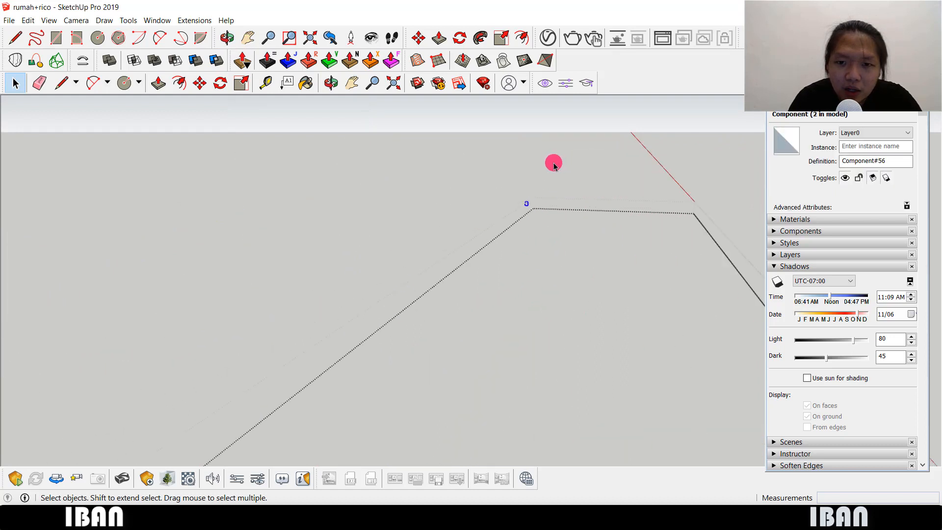
{"action": "scroll", "coordinate": [522, 209], "scroll_direction": "up", "scroll_amount": 6}
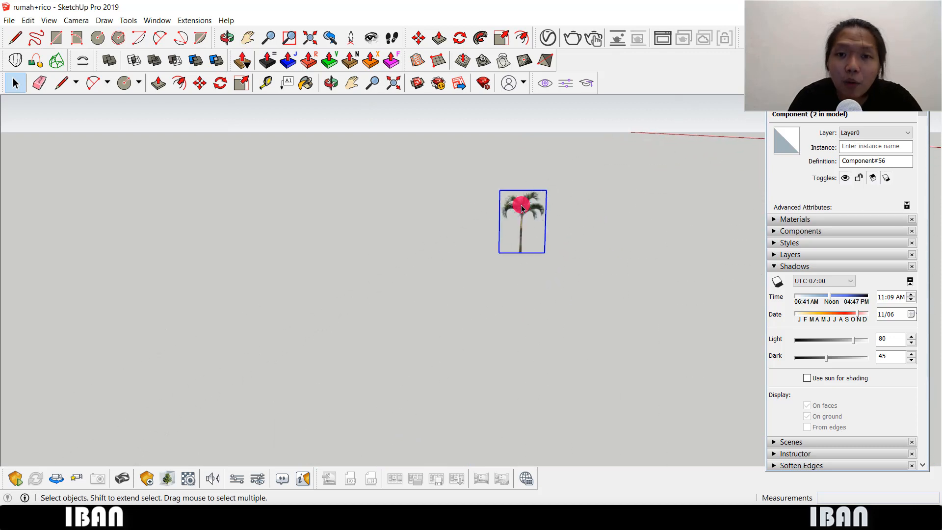
{"action": "scroll", "coordinate": [457, 260], "scroll_direction": "down", "scroll_amount": 5}
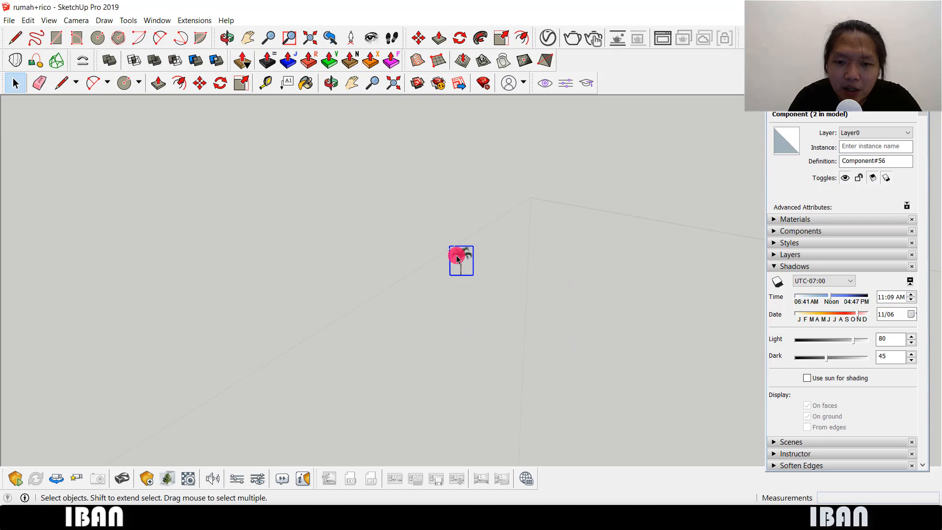
{"action": "scroll", "coordinate": [457, 259], "scroll_direction": "up", "scroll_amount": 2}
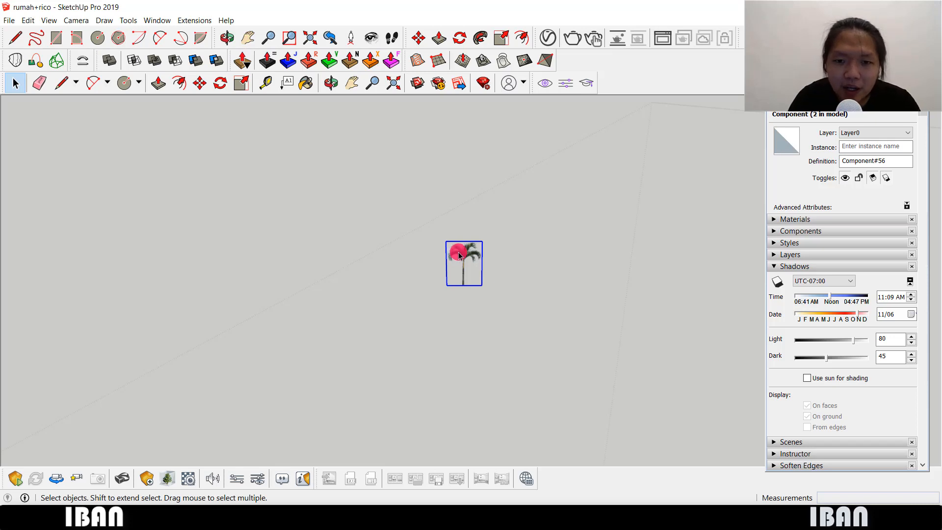
{"action": "left_click", "coordinate": [460, 255]}
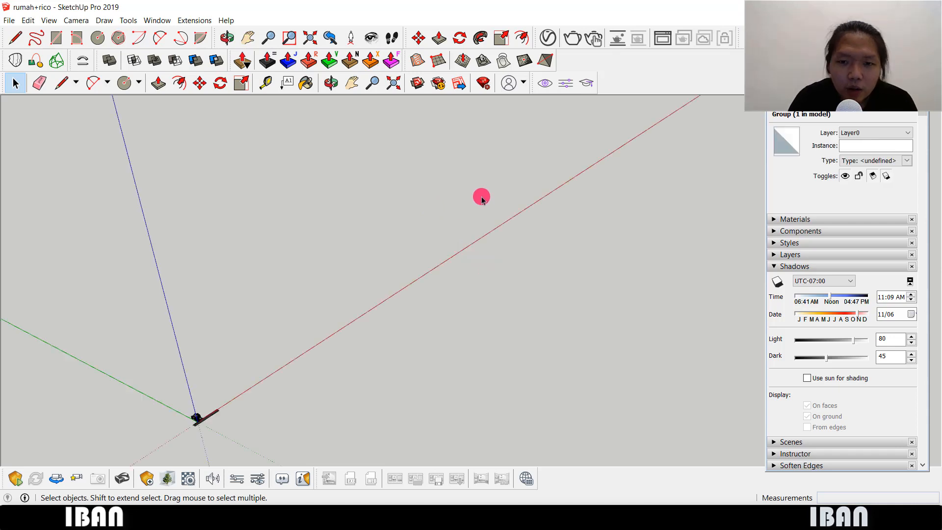
- Reselect the whole model group from a distant view and open it for editing at the house
{"action": "scroll", "coordinate": [491, 192], "scroll_direction": "up", "scroll_amount": 3}
{"action": "left_click", "coordinate": [516, 179]}
{"action": "scroll", "coordinate": [538, 221], "scroll_direction": "down", "scroll_amount": 6}
{"action": "left_click_drag", "start_coordinate": [440, 344], "coordinate": [320, 288]}
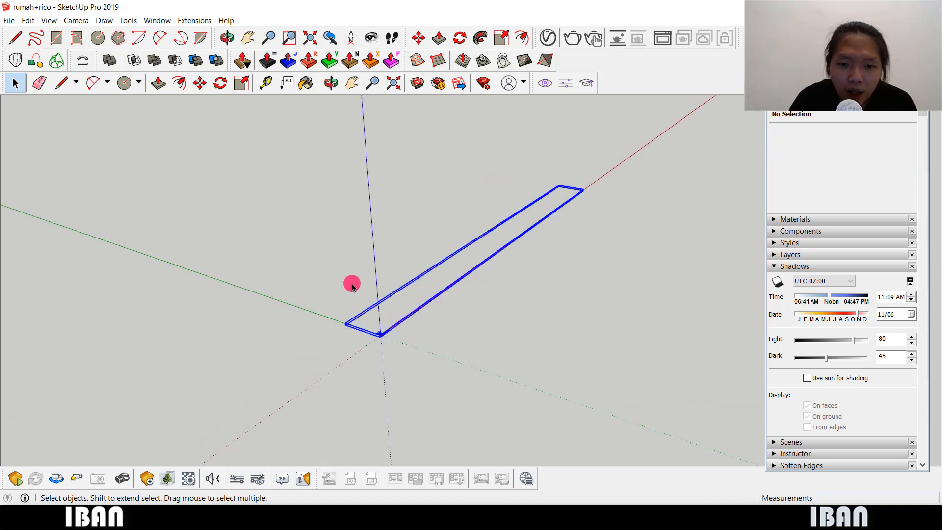
{"action": "scroll", "coordinate": [414, 290], "scroll_direction": "up", "scroll_amount": 1}
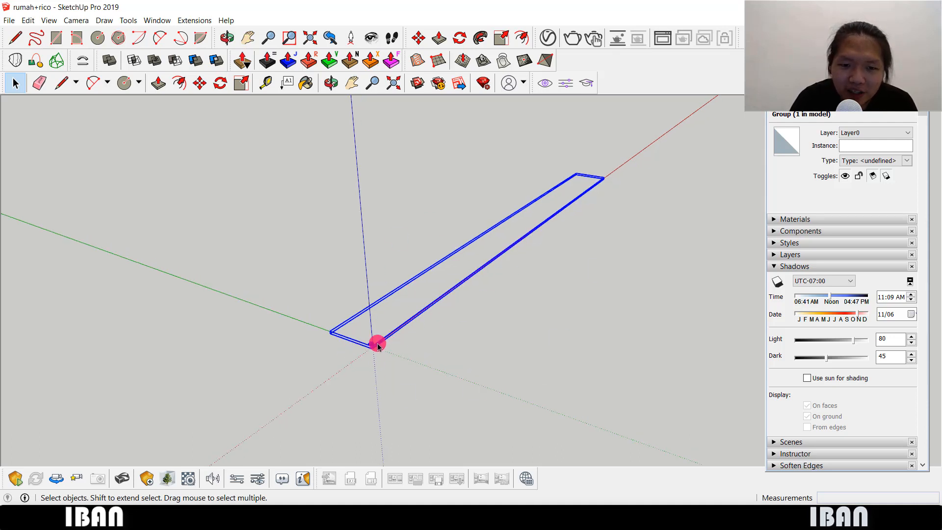
{"action": "scroll", "coordinate": [376, 339], "scroll_direction": "up", "scroll_amount": 3}
{"action": "scroll", "coordinate": [377, 341], "scroll_direction": "down", "scroll_amount": 2}
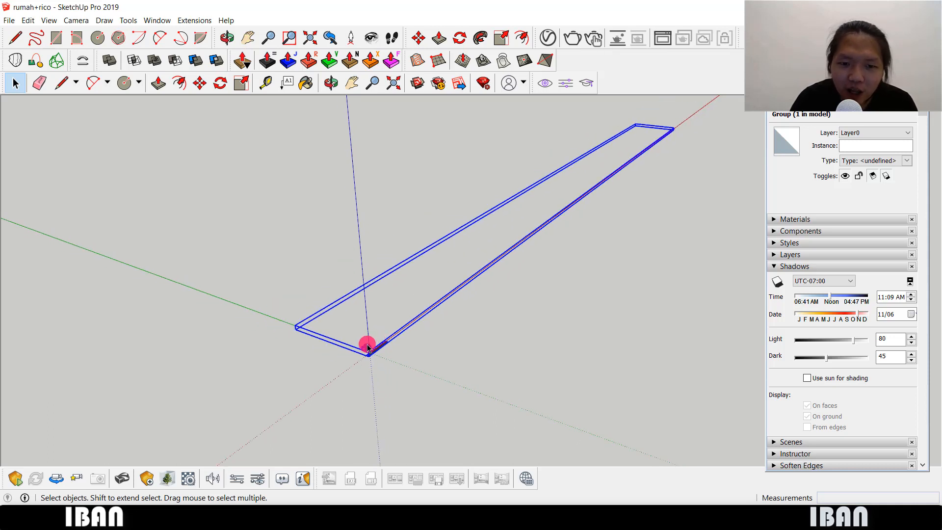
{"action": "double_click", "coordinate": [368, 348]}
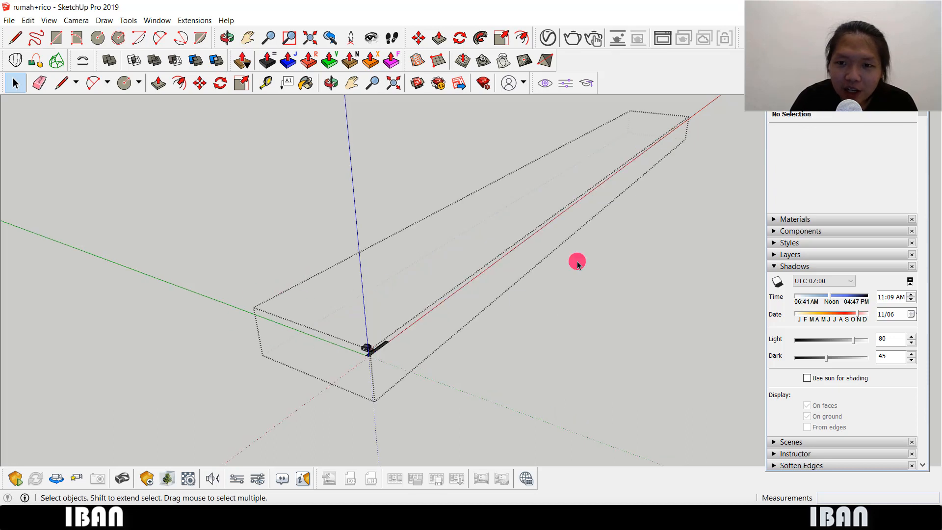
- Close the model group, select it again around the house, and reopen it for editing
{"action": "left_click", "coordinate": [571, 313]}
{"action": "left_click_drag", "start_coordinate": [437, 361], "coordinate": [309, 295]}
{"action": "scroll", "coordinate": [417, 364], "scroll_direction": "down", "scroll_amount": 2}
{"action": "scroll", "coordinate": [368, 336], "scroll_direction": "up", "scroll_amount": 1}
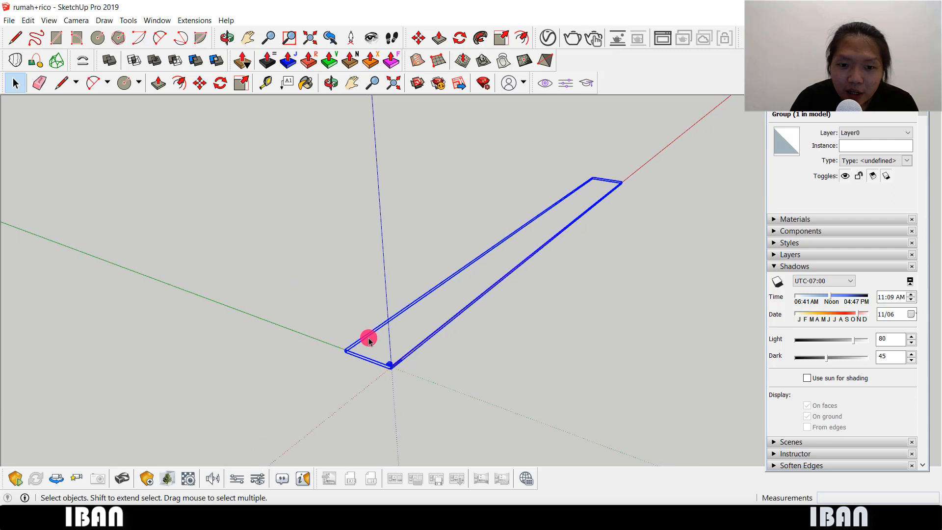
{"action": "scroll", "coordinate": [419, 376], "scroll_direction": "up", "scroll_amount": 2}
{"action": "scroll", "coordinate": [392, 397], "scroll_direction": "up", "scroll_amount": 1}
{"action": "double_click", "coordinate": [403, 390]}
{"action": "scroll", "coordinate": [402, 322], "scroll_direction": "down", "scroll_amount": 2}
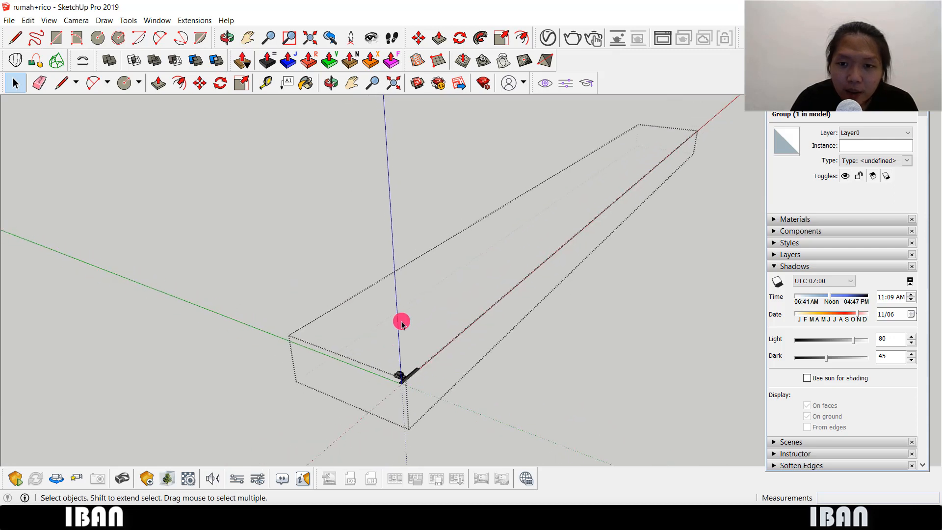
- Delete the stray components at the group's far end along the red axis and exit the group
{"action": "left_click_drag", "start_coordinate": [705, 168], "coordinate": [574, 116]}
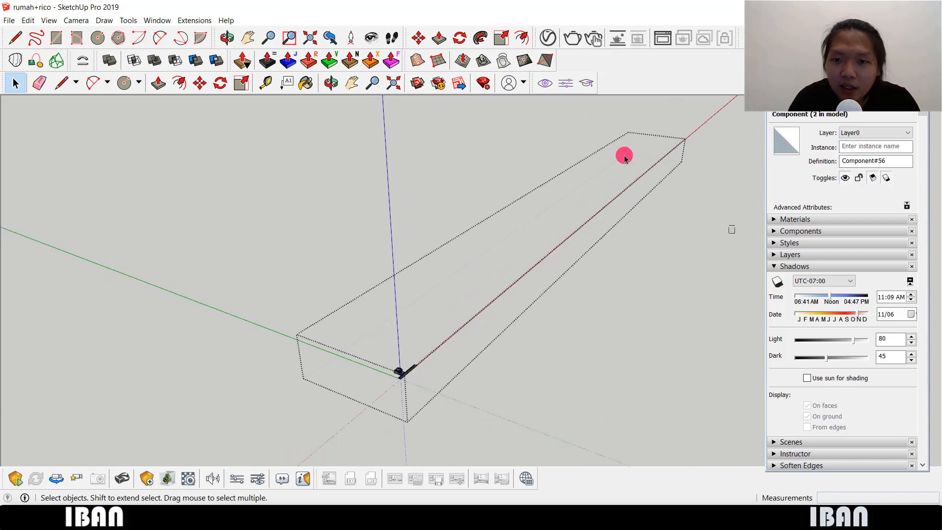
{"action": "key", "text": "Delete"}
{"action": "left_click", "coordinate": [446, 310]}
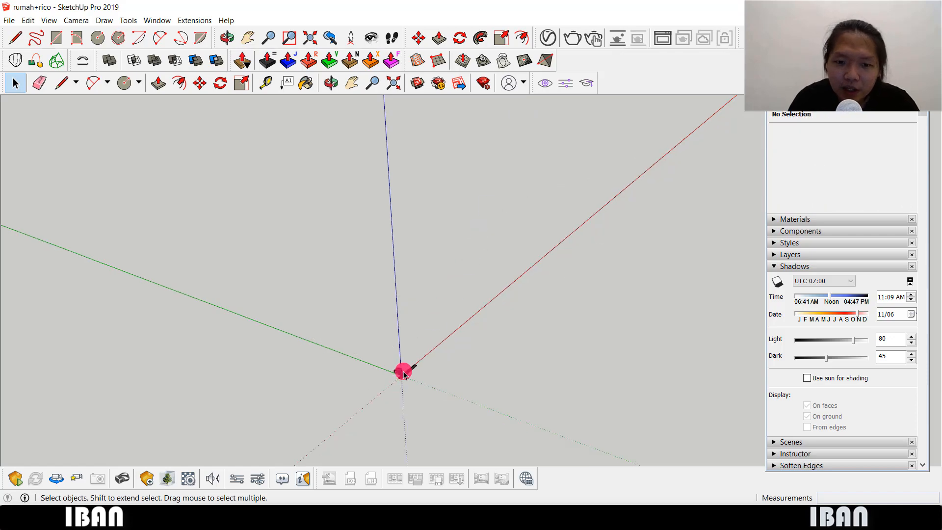
- Examine the front roof corner above the balcony up close for clipped geometry
{"action": "scroll", "coordinate": [400, 371], "scroll_direction": "up", "scroll_amount": 10}
{"action": "scroll", "coordinate": [383, 377], "scroll_direction": "up", "scroll_amount": 12}
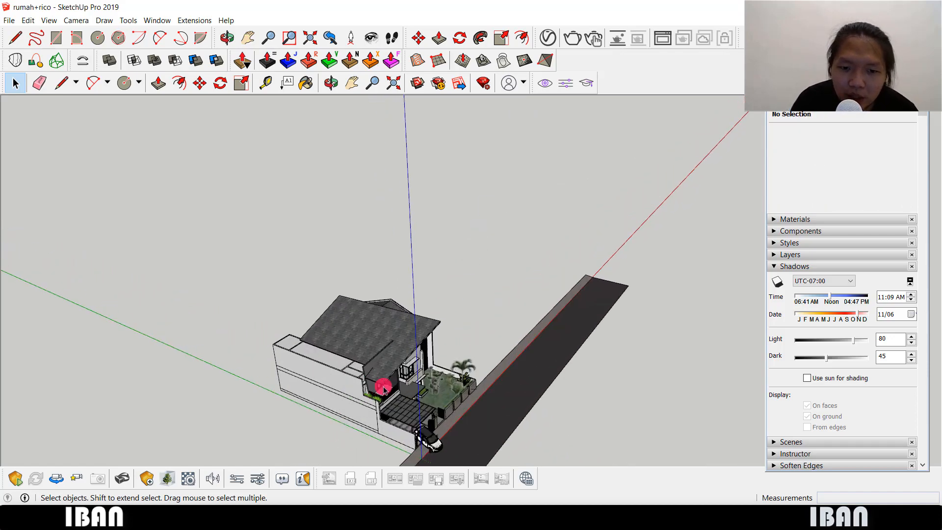
{"action": "scroll", "coordinate": [371, 390], "scroll_direction": "up", "scroll_amount": 5}
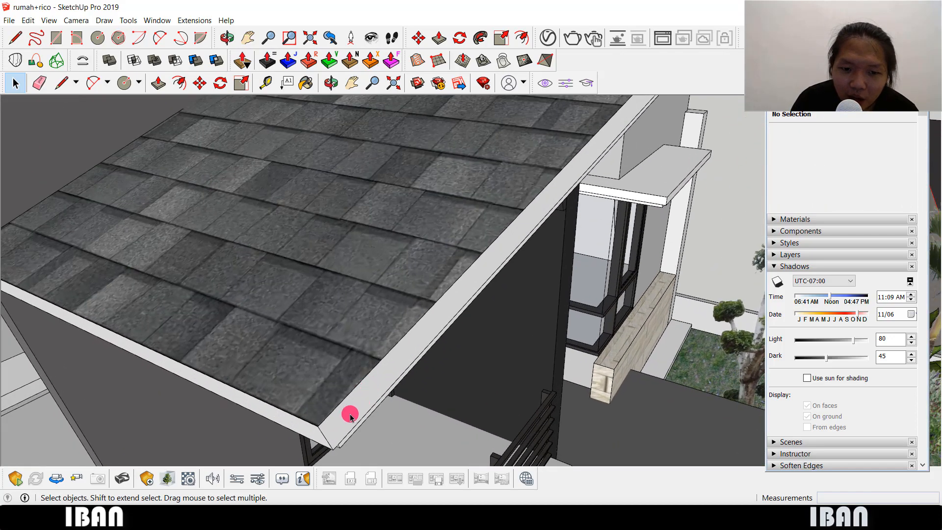
{"action": "middle_click_drag", "start_coordinate": [331, 429], "coordinate": [351, 391]}
{"action": "scroll", "coordinate": [387, 377], "scroll_direction": "up", "scroll_amount": 8}
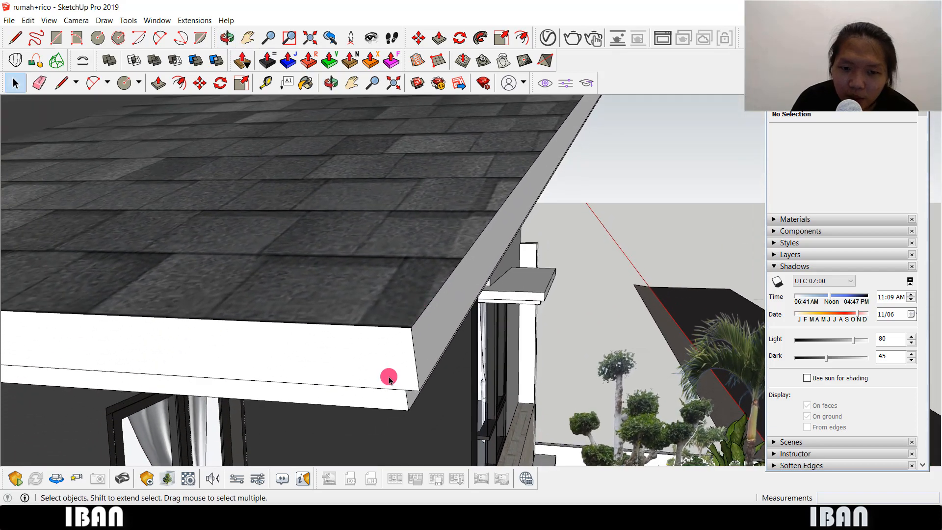
{"action": "scroll", "coordinate": [454, 283], "scroll_direction": "up", "scroll_amount": 3}
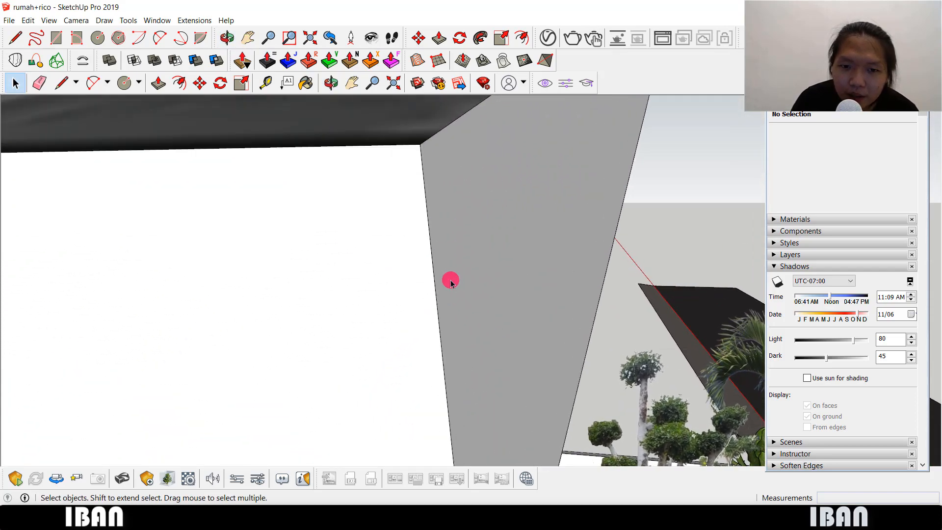
{"action": "scroll", "coordinate": [448, 279], "scroll_direction": "down", "scroll_amount": 4}
{"action": "scroll", "coordinate": [442, 292], "scroll_direction": "down", "scroll_amount": 5}
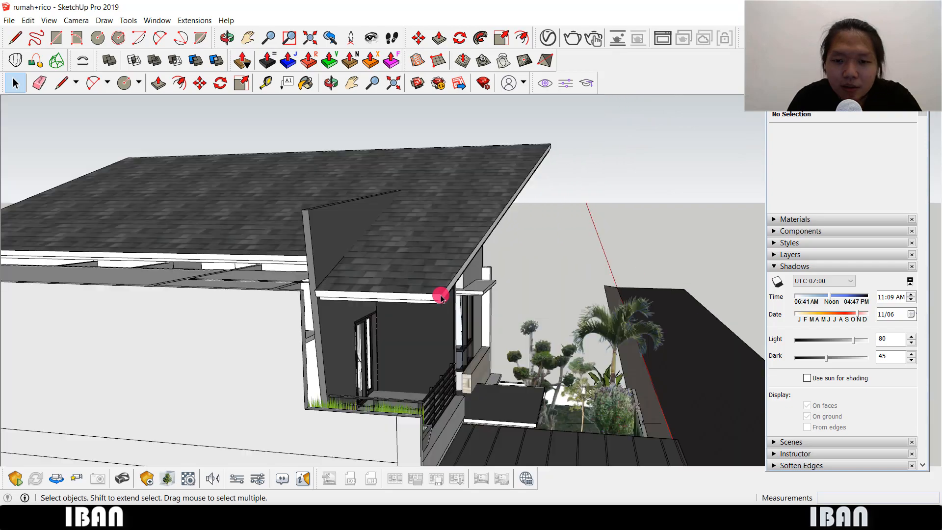
{"action": "scroll", "coordinate": [442, 293], "scroll_direction": "down", "scroll_amount": 3}
- Examine the house's front facade and roofs from several angles, including the whole site from a distance
{"action": "middle_click_drag", "start_coordinate": [442, 288], "coordinate": [259, 293]}
{"action": "middle_click_drag", "start_coordinate": [496, 206], "coordinate": [507, 230]}
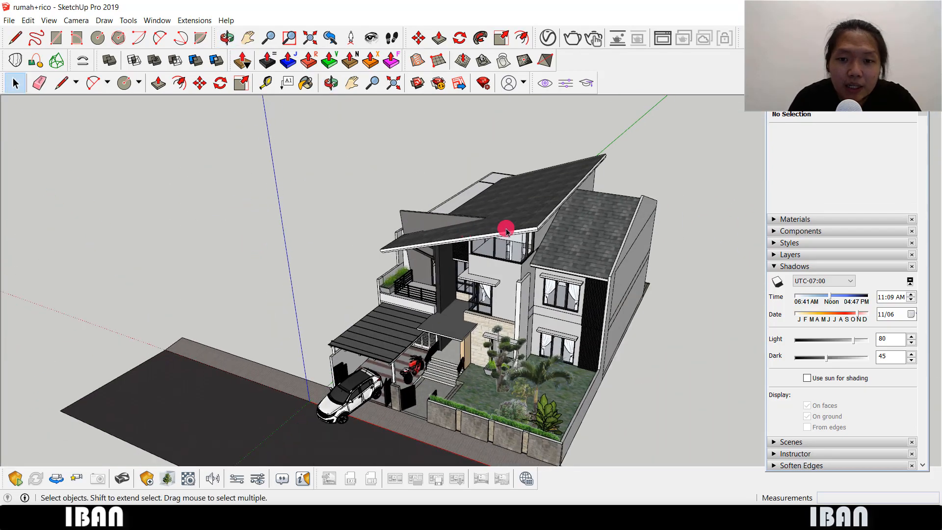
{"action": "scroll", "coordinate": [530, 231], "scroll_direction": "up", "scroll_amount": 2}
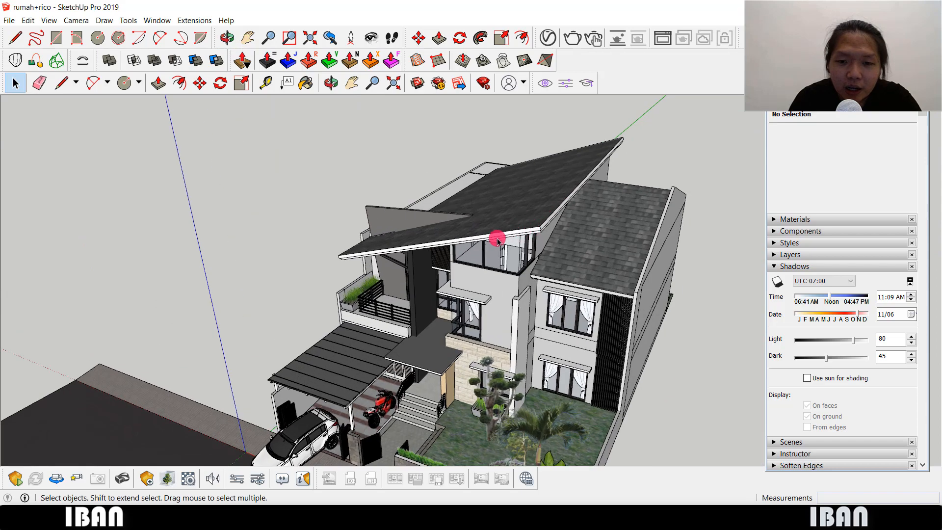
{"action": "middle_click_drag", "start_coordinate": [342, 263], "coordinate": [509, 250]}
{"action": "scroll", "coordinate": [467, 255], "scroll_direction": "down", "scroll_amount": 3}
{"action": "middle_click_drag", "start_coordinate": [310, 253], "coordinate": [431, 330]}
{"action": "scroll", "coordinate": [241, 286], "scroll_direction": "down", "scroll_amount": 1}
{"action": "scroll", "coordinate": [242, 282], "scroll_direction": "down", "scroll_amount": 3}
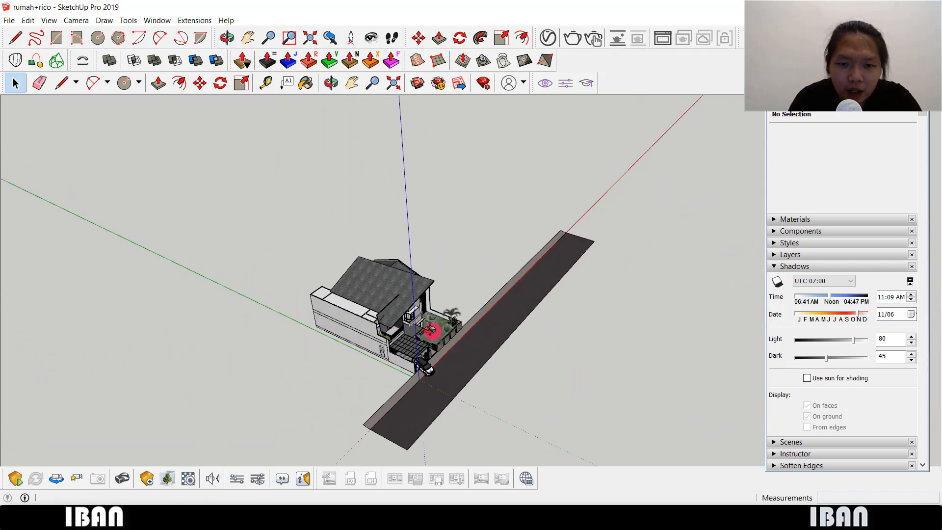
{"action": "scroll", "coordinate": [381, 312], "scroll_direction": "up", "scroll_amount": 3}
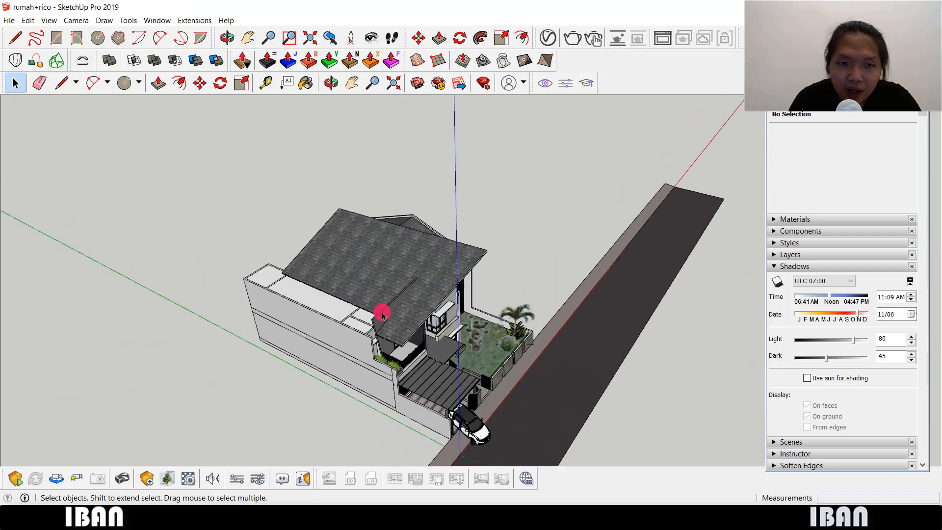
{"action": "scroll", "coordinate": [383, 314], "scroll_direction": "up", "scroll_amount": 2}
{"action": "scroll", "coordinate": [385, 314], "scroll_direction": "down", "scroll_amount": 5}
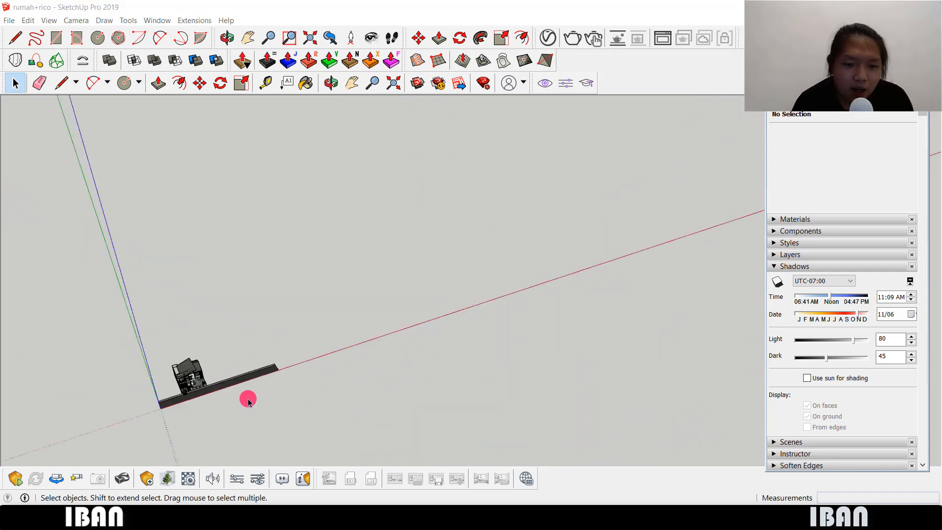
- Examine the house and road from the street side, with the road's corner at the origin
{"action": "scroll", "coordinate": [248, 401], "scroll_direction": "up", "scroll_amount": 5}
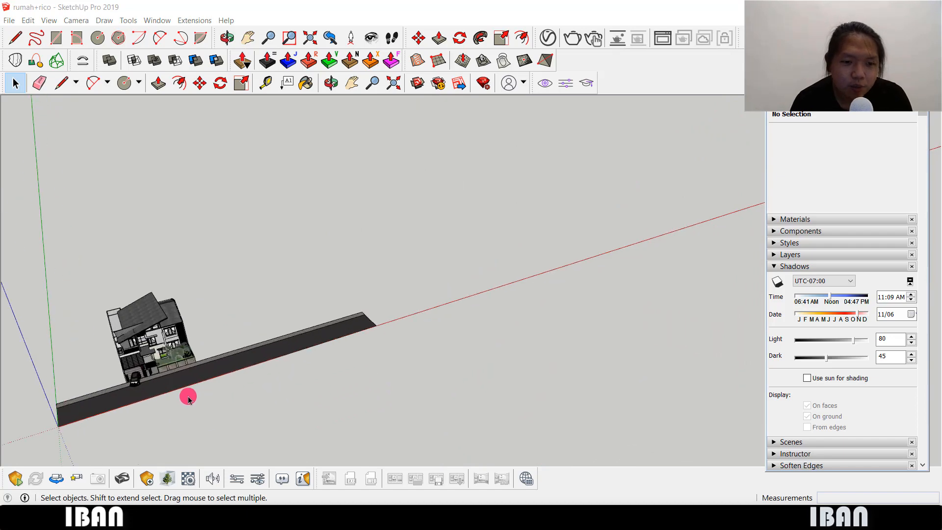
{"action": "scroll", "coordinate": [319, 317], "scroll_direction": "up", "scroll_amount": 2}
{"action": "scroll", "coordinate": [313, 290], "scroll_direction": "down", "scroll_amount": 1}
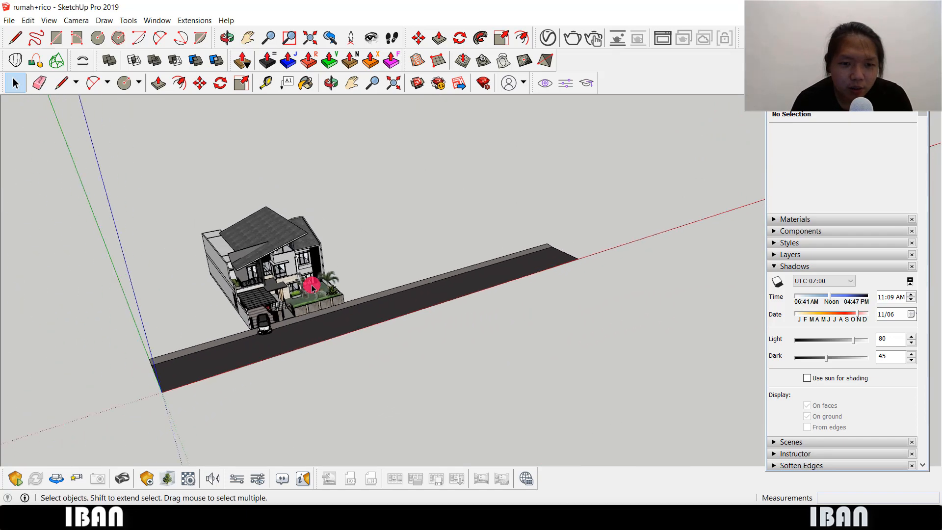
{"action": "scroll", "coordinate": [305, 285], "scroll_direction": "up", "scroll_amount": 4}
{"action": "mouse_move", "coordinate": [247, 292]}
{"action": "middle_mouse_down"}
{"action": "mouse_move", "coordinate": [381, 240]}
{"action": "mouse_move", "coordinate": [226, 259]}
{"action": "middle_mouse_up"}
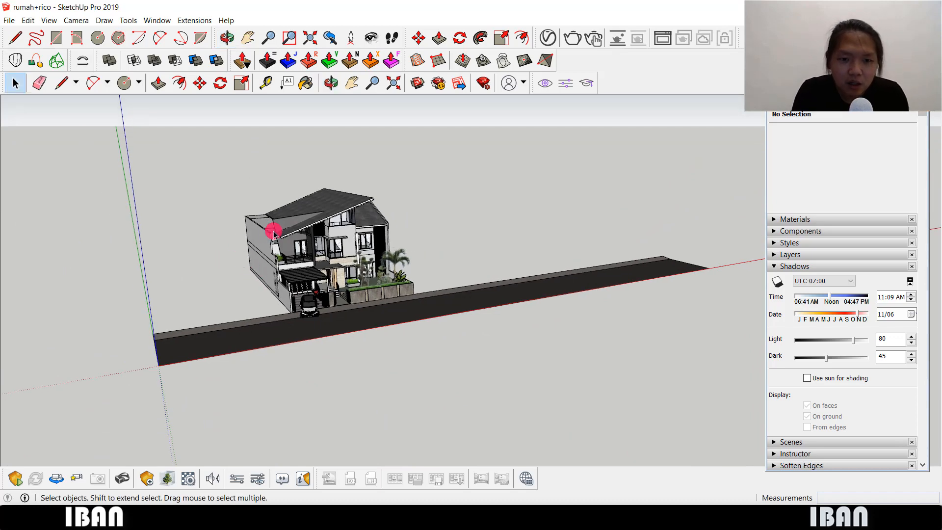
{"action": "middle_click_drag", "start_coordinate": [297, 226], "coordinate": [265, 267]}
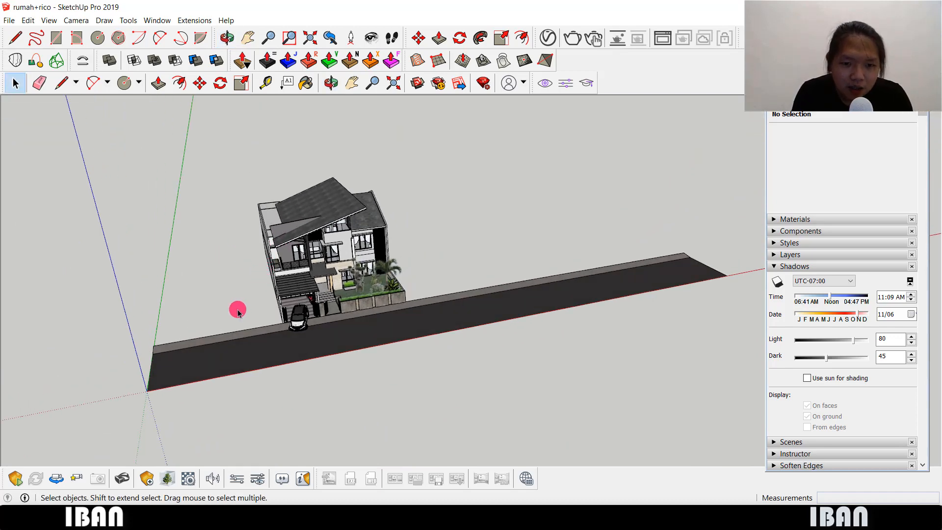
{"action": "scroll", "coordinate": [238, 309], "scroll_direction": "up", "scroll_amount": 2}
{"action": "scroll", "coordinate": [242, 303], "scroll_direction": "down", "scroll_amount": 3}
{"action": "scroll", "coordinate": [272, 305], "scroll_direction": "up", "scroll_amount": 3}
{"action": "scroll", "coordinate": [314, 267], "scroll_direction": "up", "scroll_amount": 1}
{"action": "scroll", "coordinate": [315, 196], "scroll_direction": "down", "scroll_amount": 2}
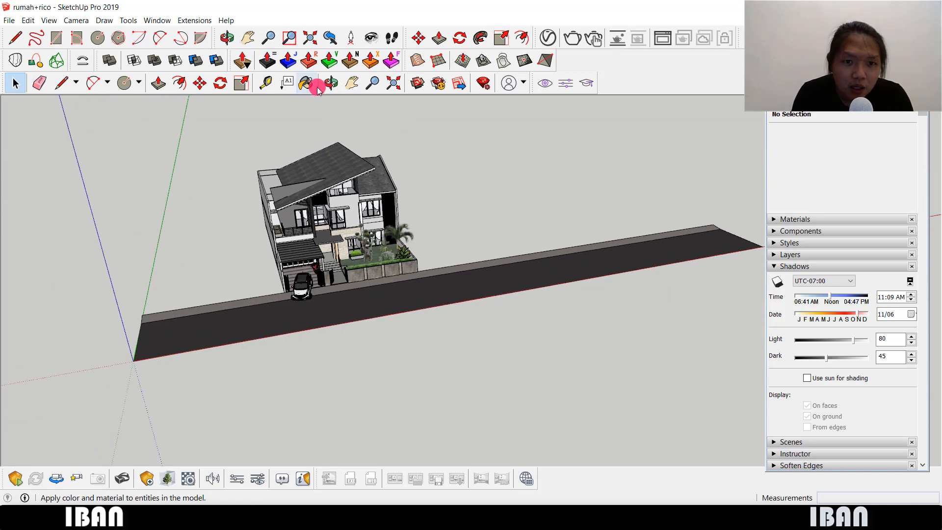
- Dimension the road's short end edge along the green axis, placing the dimension outside the road beside the origin
{"action": "left_click", "coordinate": [128, 20]}
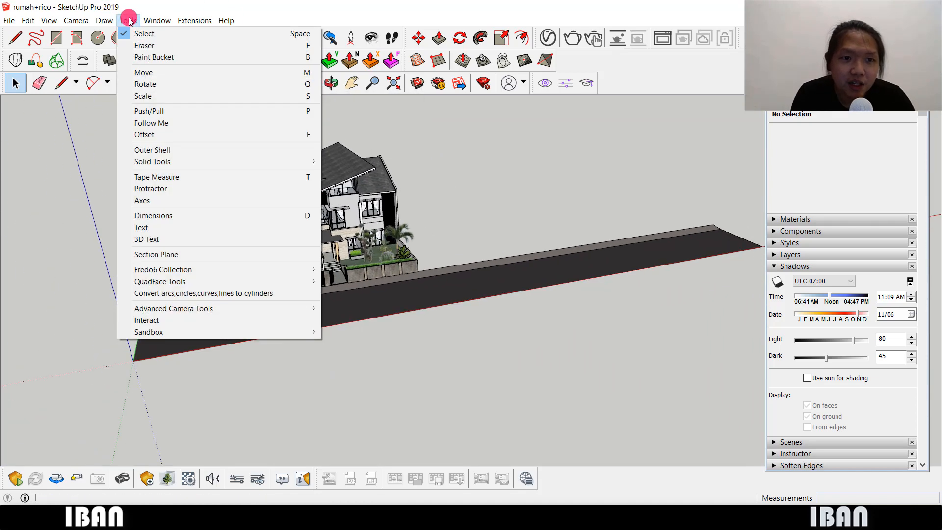
{"action": "left_click", "coordinate": [152, 215]}
{"action": "scroll", "coordinate": [152, 310], "scroll_direction": "up", "scroll_amount": 2}
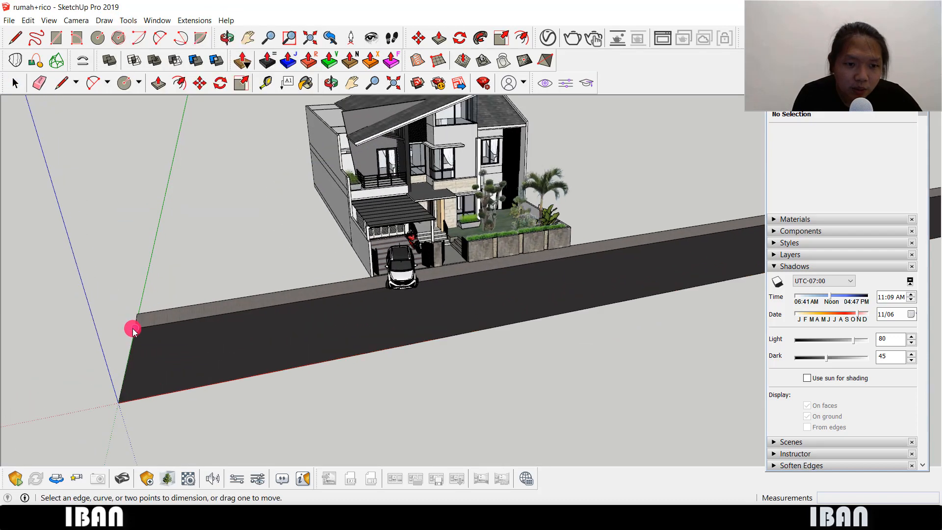
{"action": "left_click", "coordinate": [135, 328]}
{"action": "left_click", "coordinate": [118, 403]}
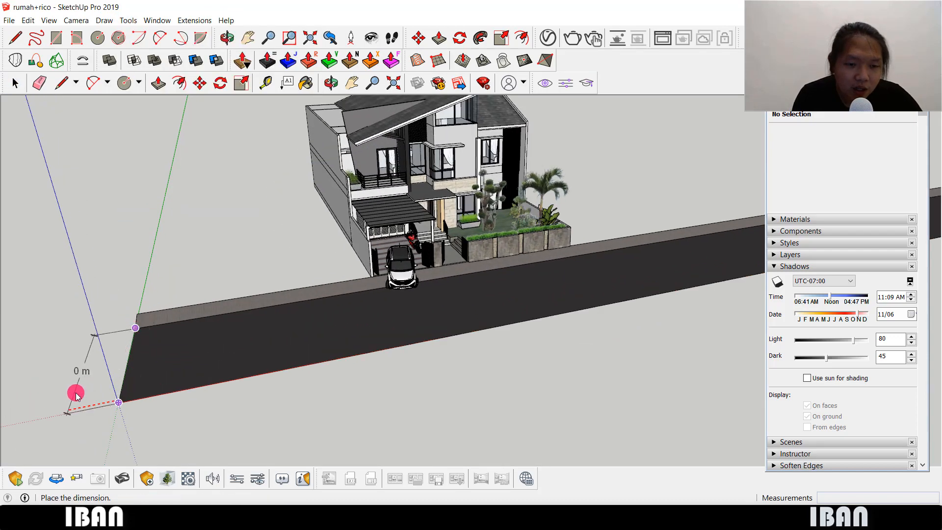
{"action": "left_click", "coordinate": [75, 395]}
- Set the model's length units to centimetres with 0.00 cm precision
{"action": "left_click", "coordinate": [157, 20]}
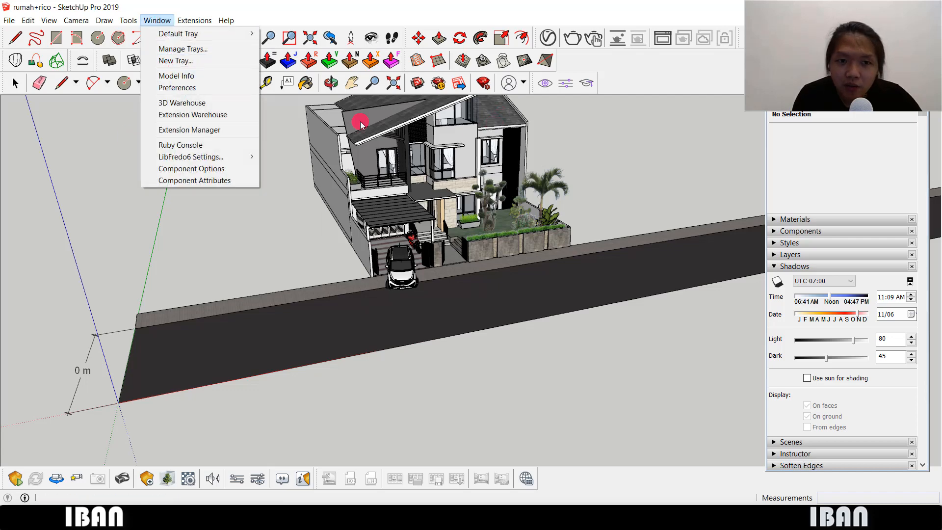
{"action": "left_click", "coordinate": [176, 76]}
{"action": "left_click", "coordinate": [602, 203]}
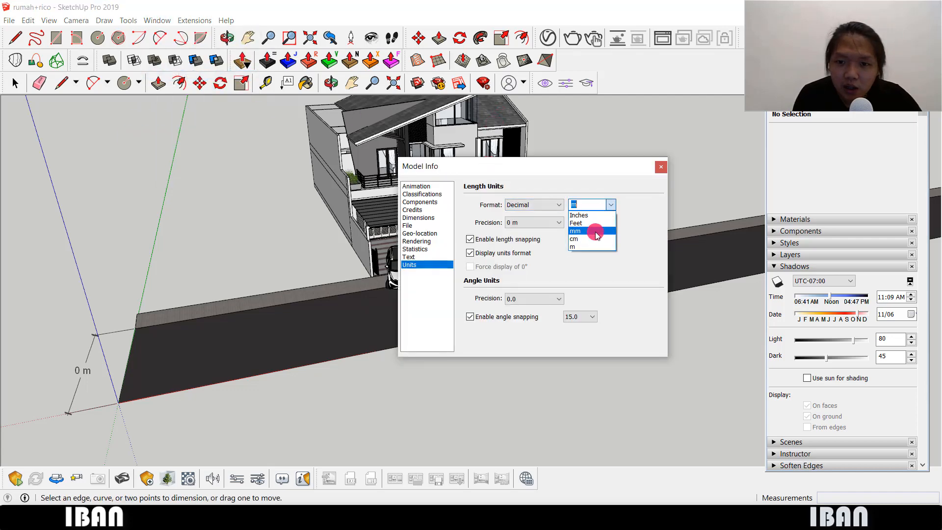
{"action": "left_click", "coordinate": [592, 238]}
{"action": "left_click", "coordinate": [546, 223]}
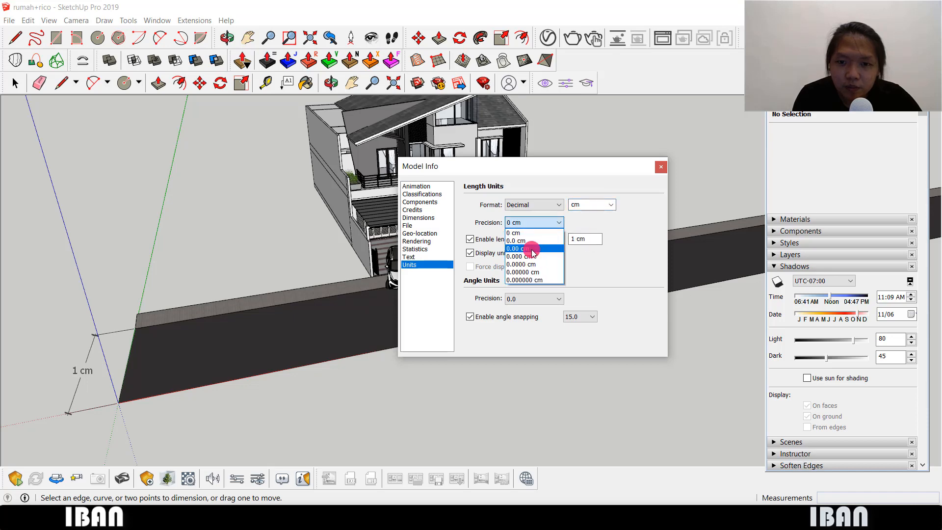
{"action": "left_click", "coordinate": [533, 249]}
{"action": "left_click", "coordinate": [662, 168]}
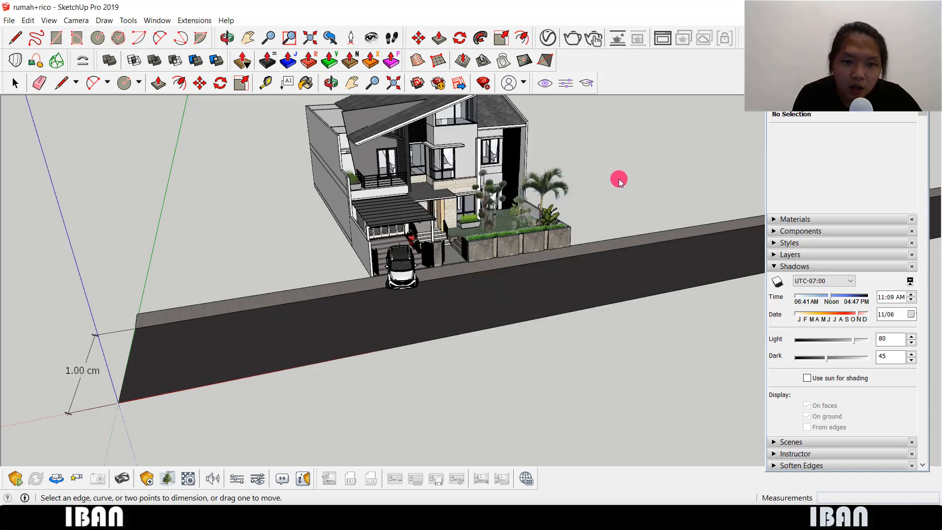
- Inspect the car, carport and front gate up close for clipped geometry and leave the dimension command
{"action": "scroll", "coordinate": [67, 358], "scroll_direction": "up", "scroll_amount": 2}
{"action": "middle_click_drag", "start_coordinate": [75, 356], "coordinate": [361, 346]}
{"action": "scroll", "coordinate": [234, 316], "scroll_direction": "down", "scroll_amount": 3}
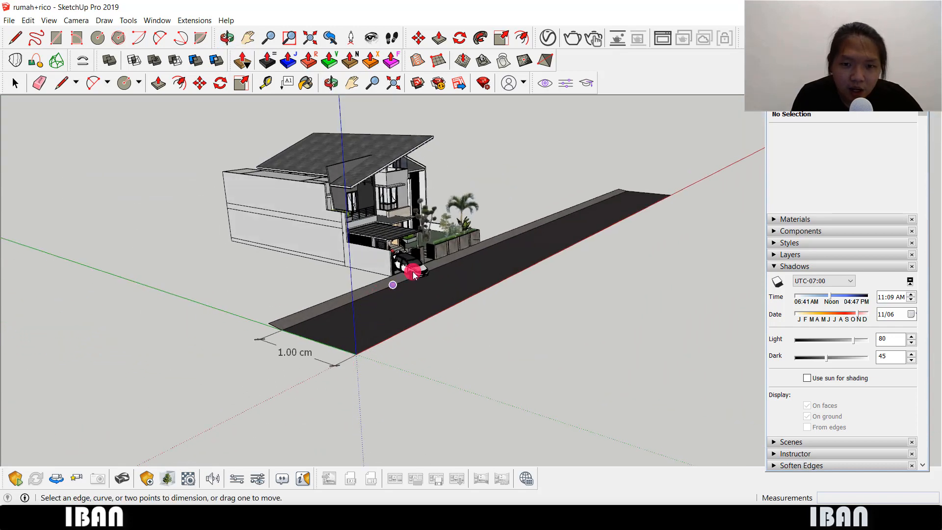
{"action": "scroll", "coordinate": [419, 260], "scroll_direction": "up", "scroll_amount": 10}
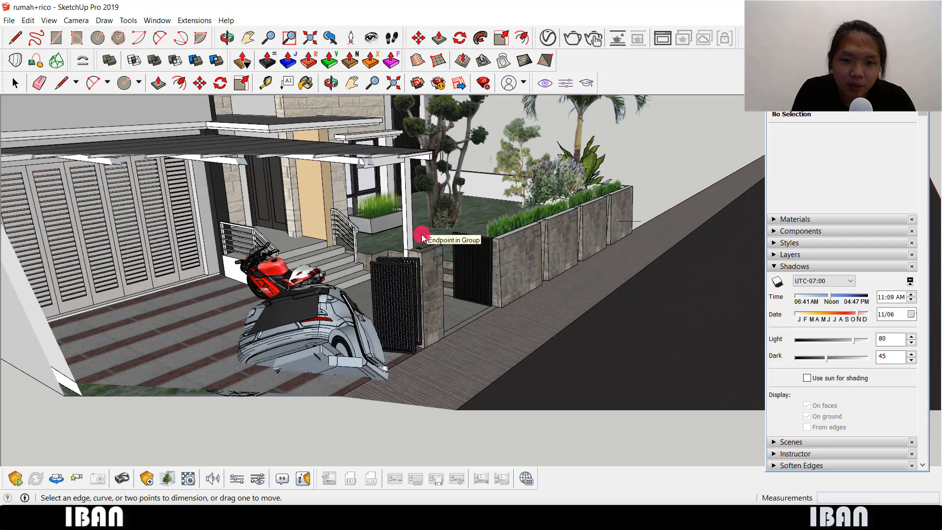
{"action": "scroll", "coordinate": [387, 223], "scroll_direction": "down", "scroll_amount": 6}
{"action": "key", "text": "space"}
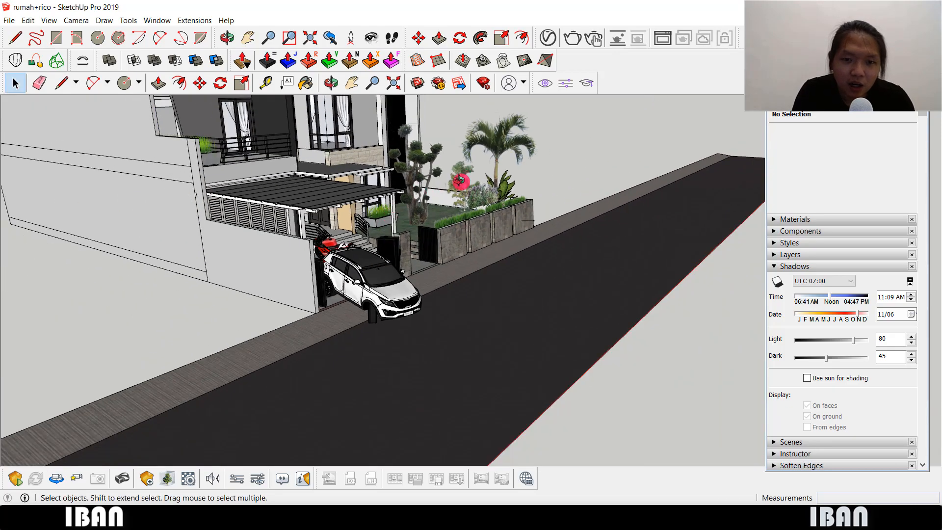
- Examine the balcony roof corner and its surroundings from several angles, both up close and from farther away
{"action": "middle_click_drag", "start_coordinate": [465, 182], "coordinate": [482, 283]}
{"action": "scroll", "coordinate": [272, 171], "scroll_direction": "up", "scroll_amount": 5}
{"action": "middle_click_drag", "start_coordinate": [253, 189], "coordinate": [357, 226]}
{"action": "scroll", "coordinate": [153, 253], "scroll_direction": "up", "scroll_amount": 4}
{"action": "scroll", "coordinate": [186, 280], "scroll_direction": "down", "scroll_amount": 3}
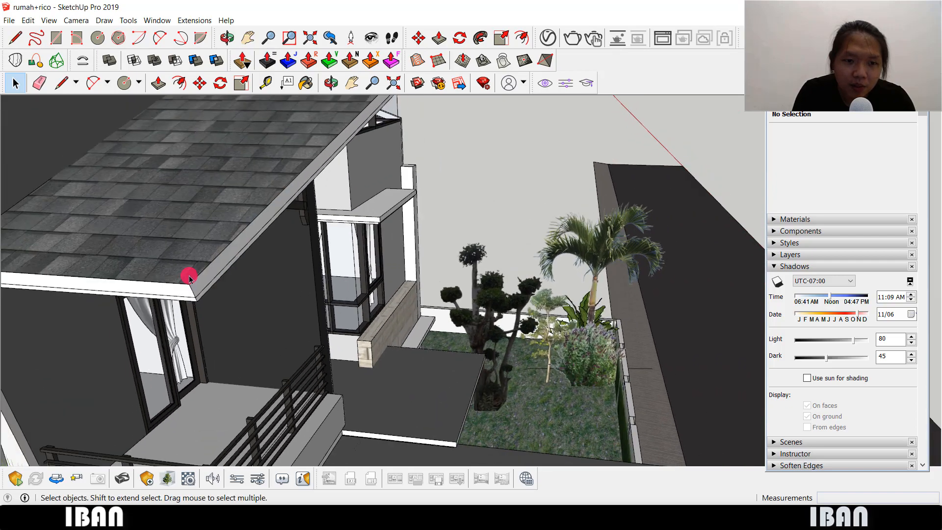
{"action": "scroll", "coordinate": [190, 280], "scroll_direction": "up", "scroll_amount": 2}
{"action": "scroll", "coordinate": [190, 279], "scroll_direction": "down", "scroll_amount": 3}
{"action": "middle_click_drag", "start_coordinate": [191, 277], "coordinate": [403, 223]}
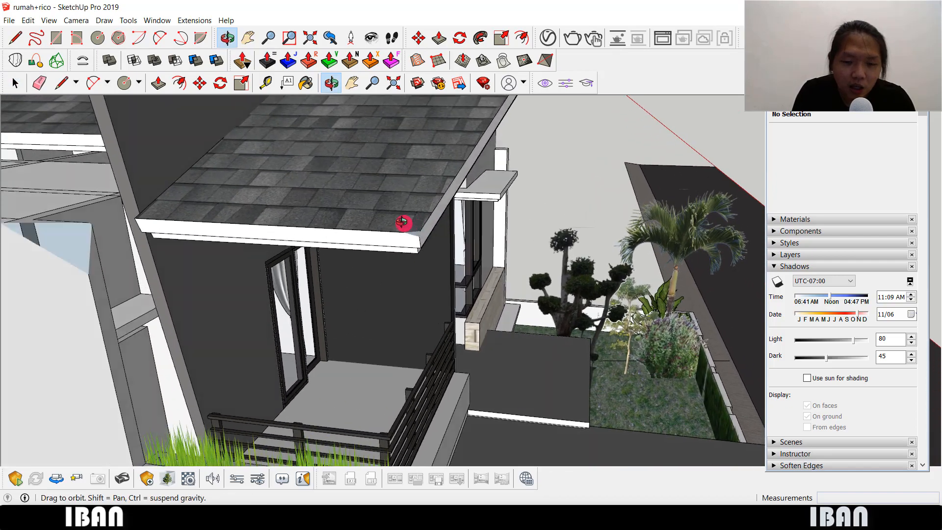
{"action": "scroll", "coordinate": [319, 240], "scroll_direction": "up", "scroll_amount": 3}
{"action": "middle_click_drag", "start_coordinate": [319, 240], "coordinate": [349, 230]}
{"action": "scroll", "coordinate": [351, 243], "scroll_direction": "down", "scroll_amount": 3}
{"action": "scroll", "coordinate": [373, 227], "scroll_direction": "down", "scroll_amount": 2}
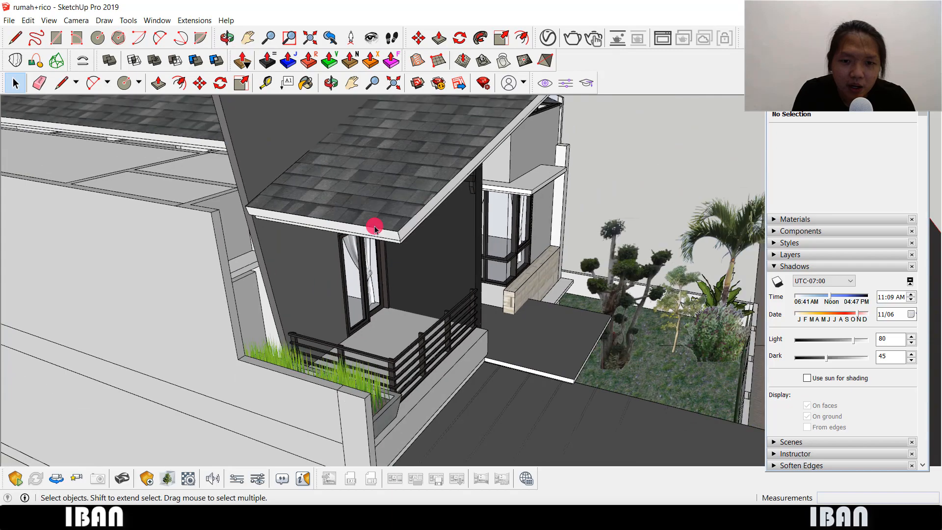
{"action": "scroll", "coordinate": [387, 227], "scroll_direction": "up", "scroll_amount": 4}
{"action": "scroll", "coordinate": [350, 237], "scroll_direction": "down", "scroll_amount": 1}
{"action": "scroll", "coordinate": [350, 238], "scroll_direction": "down", "scroll_amount": 3}
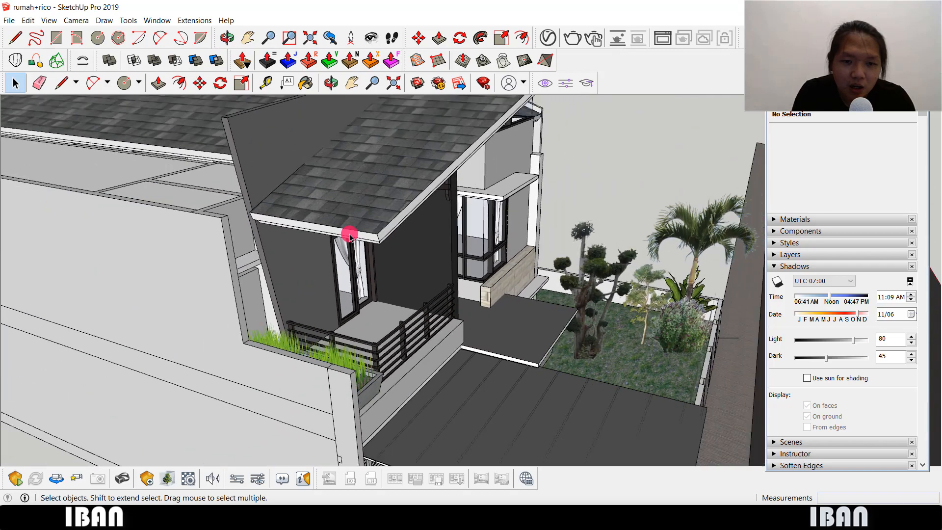
{"action": "scroll", "coordinate": [326, 237], "scroll_direction": "up", "scroll_amount": 2}
{"action": "middle_click_drag", "start_coordinate": [326, 238], "coordinate": [429, 237]}
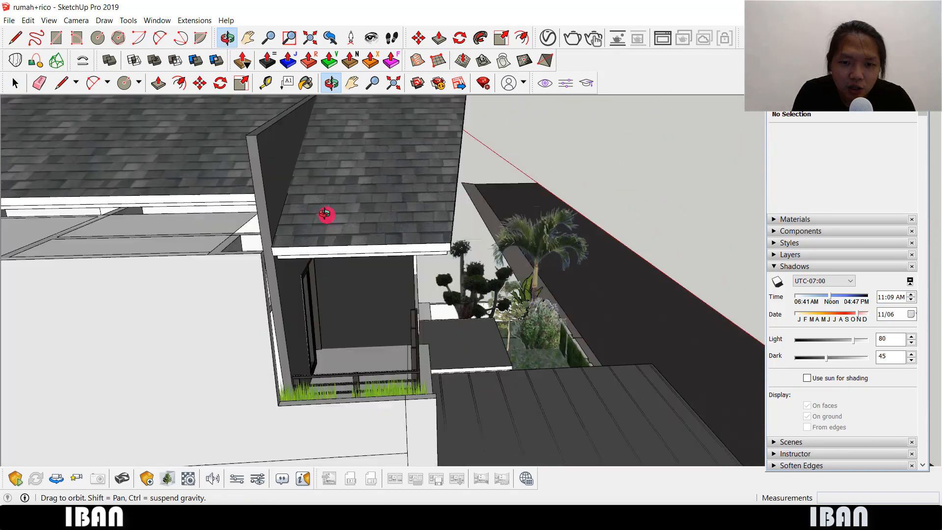
{"action": "scroll", "coordinate": [326, 212], "scroll_direction": "up", "scroll_amount": 3}
{"action": "scroll", "coordinate": [361, 204], "scroll_direction": "down", "scroll_amount": 5}
{"action": "scroll", "coordinate": [354, 216], "scroll_direction": "down", "scroll_amount": 6}
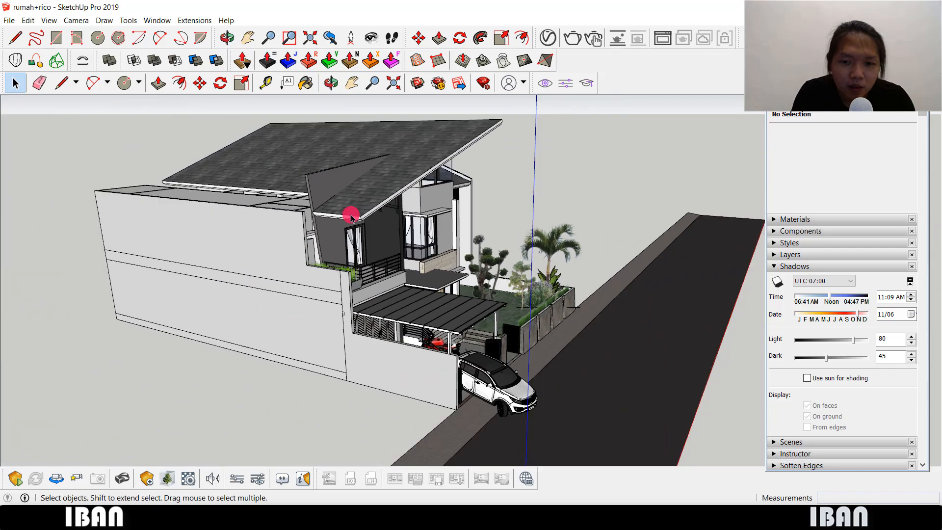
- View the whole house and road from farther away, select all of it to check its extent, and clear the selection
{"action": "middle_click_drag", "start_coordinate": [385, 209], "coordinate": [347, 260]}
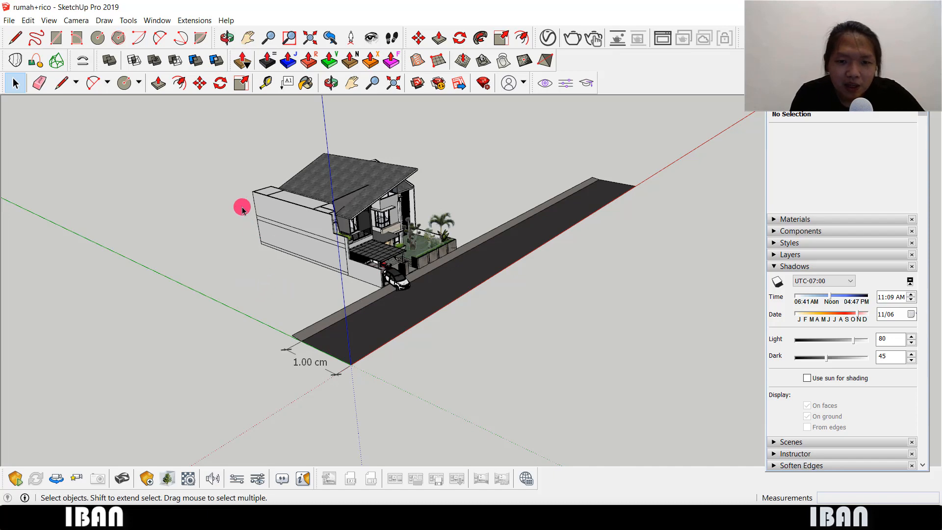
{"action": "middle_click_drag", "start_coordinate": [242, 206], "coordinate": [320, 212]}
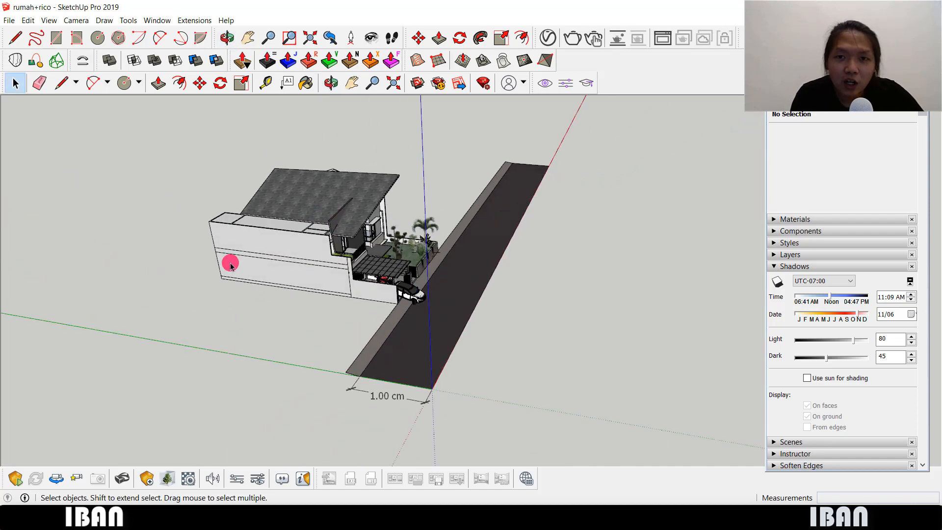
{"action": "scroll", "coordinate": [342, 305], "scroll_direction": "down", "scroll_amount": 1}
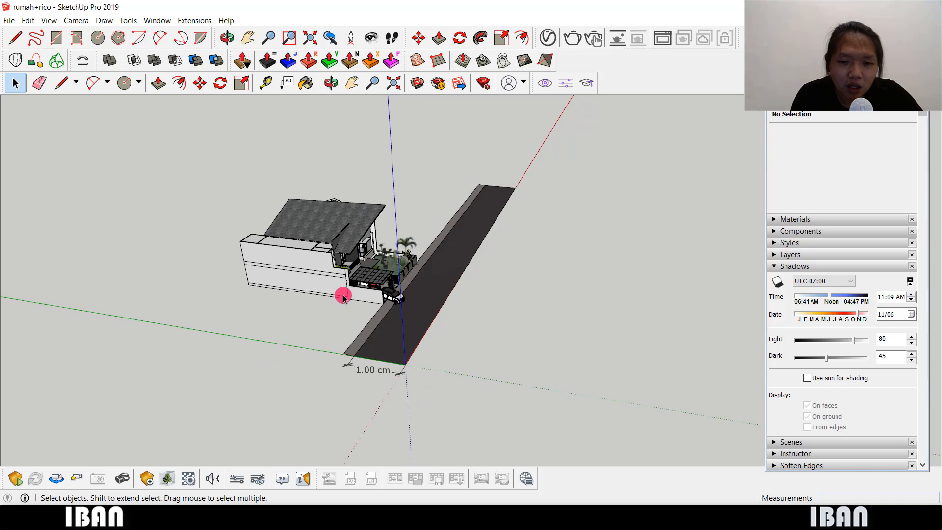
{"action": "mouse_move", "coordinate": [172, 158]}
{"action": "left_mouse_down"}
{"action": "mouse_move", "coordinate": [561, 337]}
{"action": "mouse_move", "coordinate": [589, 372]}
{"action": "left_mouse_up"}
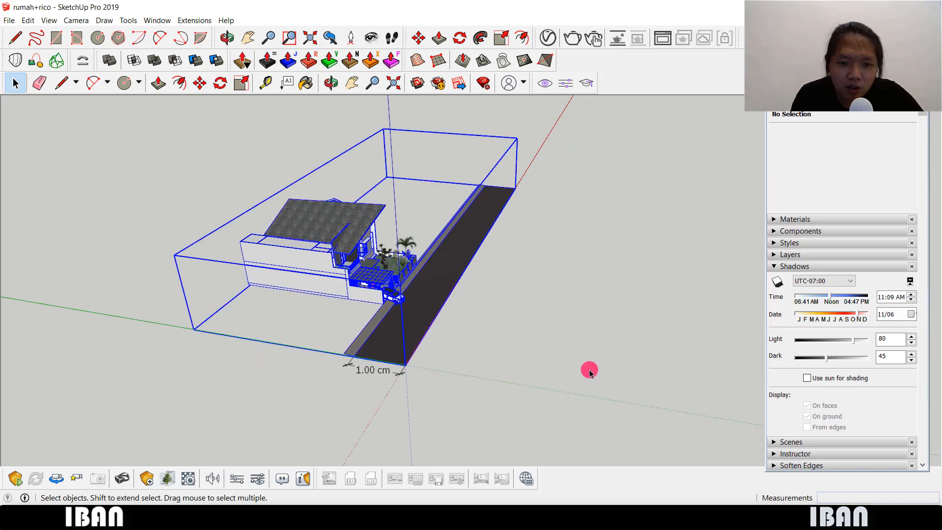
{"action": "left_click", "coordinate": [549, 371]}
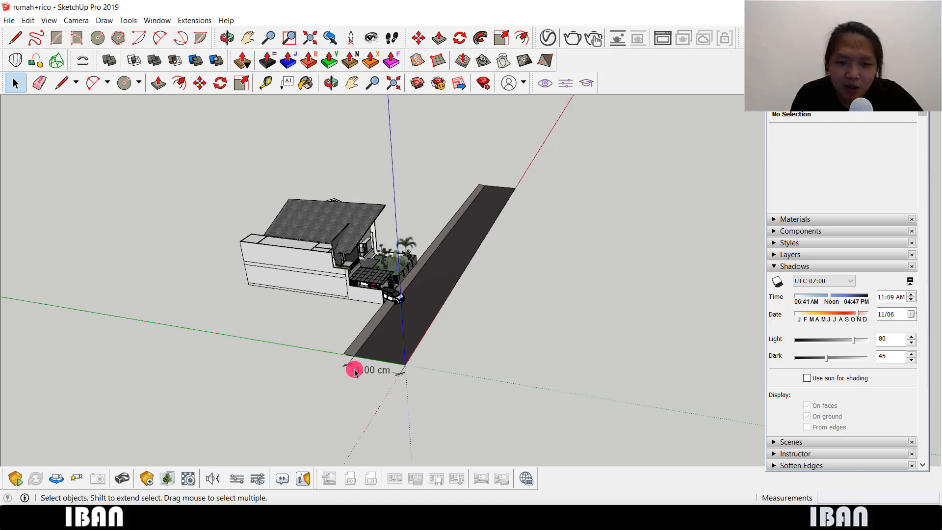
- Measure the road's short end edge with the Tape Measure, from the sidewalk corner to the origin, and leave the tool
{"action": "scroll", "coordinate": [354, 372], "scroll_direction": "up", "scroll_amount": 2}
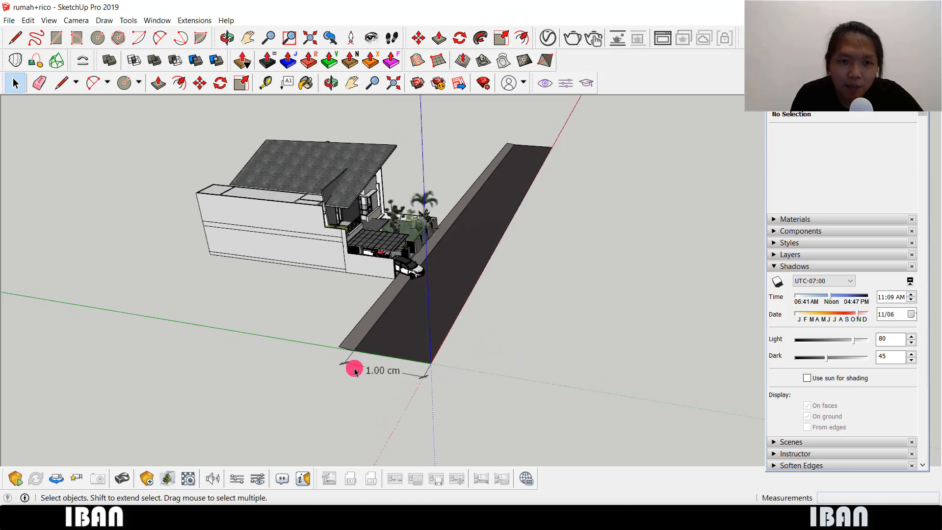
{"action": "left_click", "coordinate": [266, 83]}
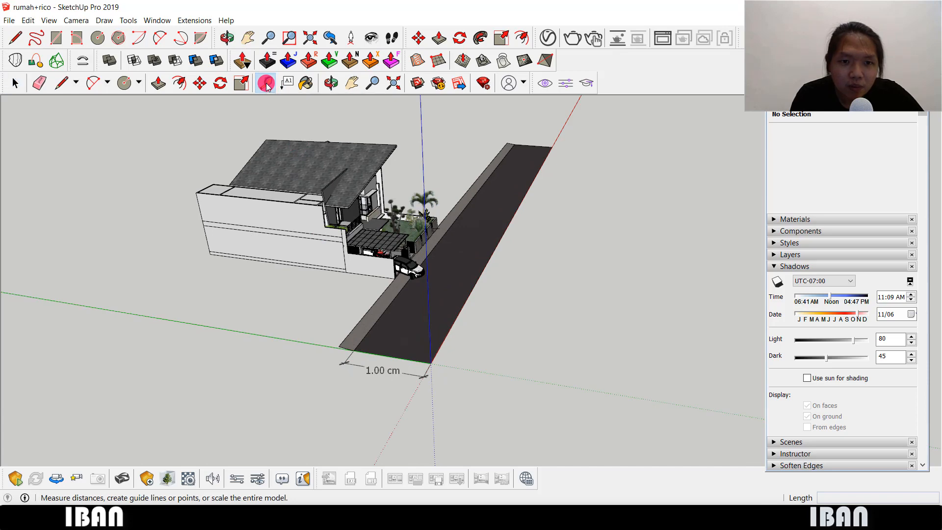
{"action": "scroll", "coordinate": [383, 354], "scroll_direction": "up", "scroll_amount": 2}
{"action": "scroll", "coordinate": [378, 351], "scroll_direction": "up", "scroll_amount": 2}
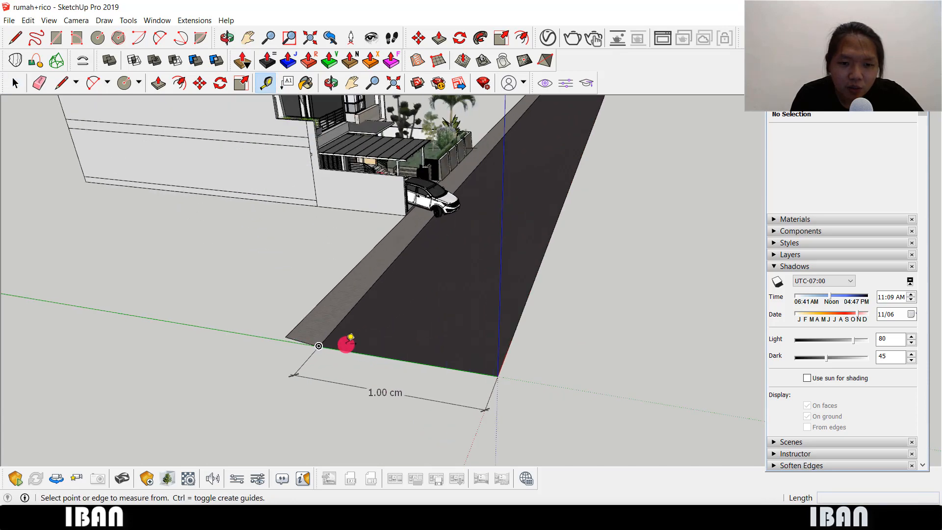
{"action": "left_click", "coordinate": [318, 346]}
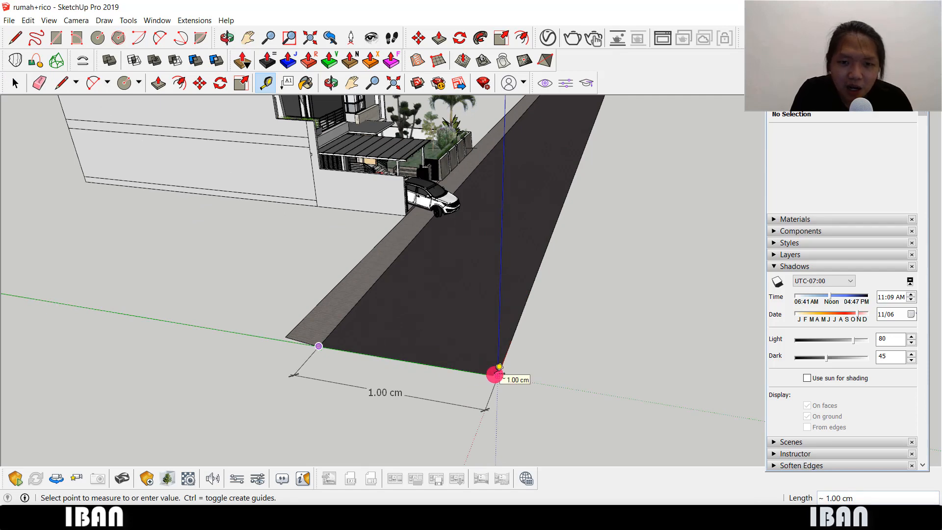
{"action": "key", "text": "space"}
{"action": "scroll", "coordinate": [496, 376], "scroll_direction": "down", "scroll_amount": 3}
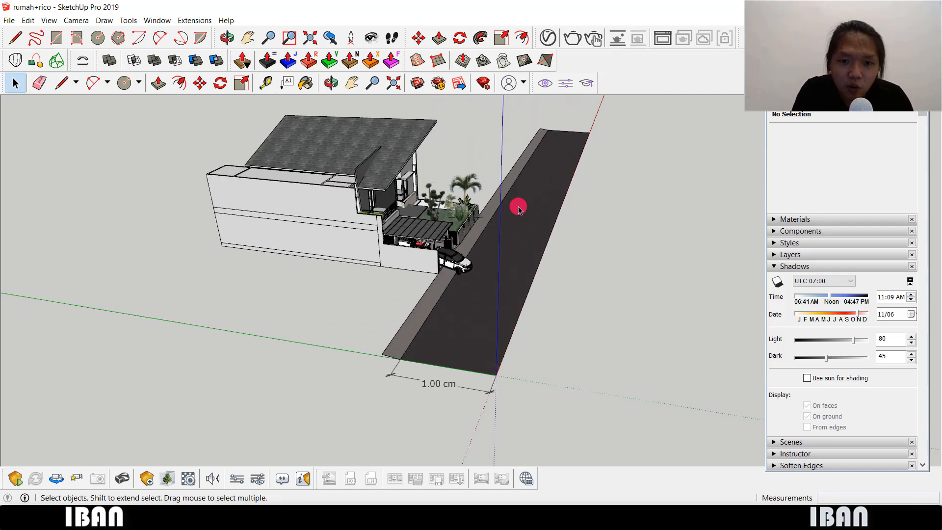
- Examine the road's width against the car, front gate and garden wall from the street side
{"action": "middle_click_drag", "start_coordinate": [631, 207], "coordinate": [528, 202]}
{"action": "scroll", "coordinate": [530, 204], "scroll_direction": "up", "scroll_amount": 3}
{"action": "middle_click_drag", "start_coordinate": [553, 232], "coordinate": [448, 210]}
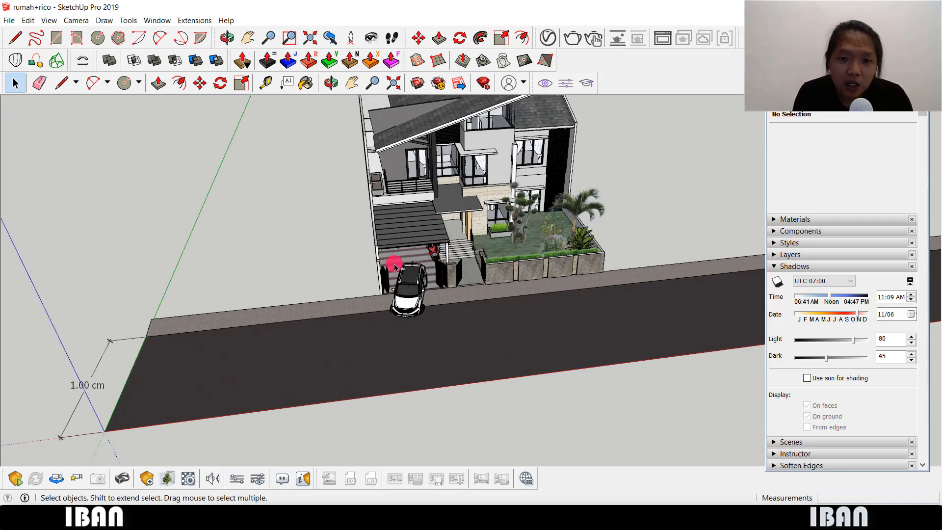
{"action": "mouse_move", "coordinate": [447, 268]}
{"action": "left_mouse_down"}
{"action": "mouse_move", "coordinate": [443, 286]}
{"action": "mouse_move", "coordinate": [486, 268]}
{"action": "left_mouse_up"}
{"action": "left_click_drag", "start_coordinate": [488, 264], "coordinate": [481, 278]}
{"action": "mouse_move", "coordinate": [382, 307]}
{"action": "left_mouse_down"}
{"action": "mouse_move", "coordinate": [610, 290]}
{"action": "mouse_move", "coordinate": [592, 318]}
{"action": "left_mouse_up"}
{"action": "key", "text": "Escape"}
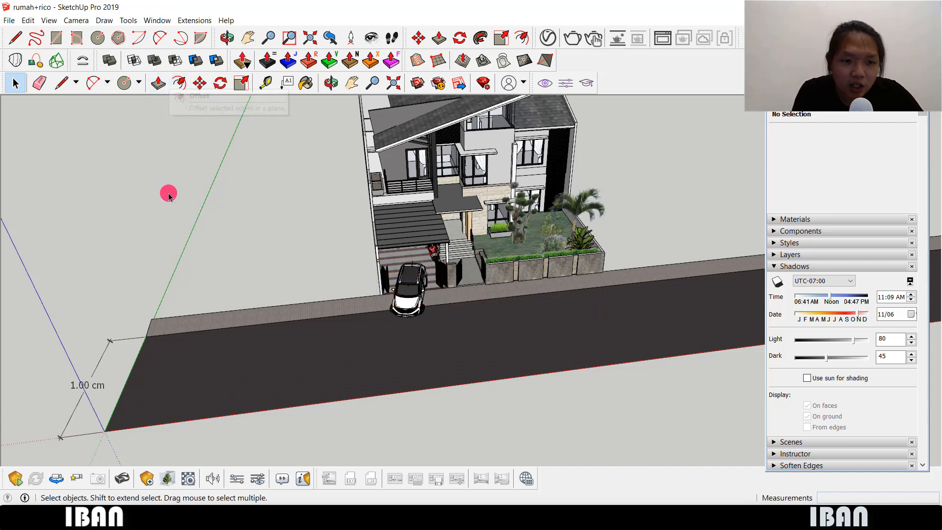
- Resize the entire model with the Tape Measure so the road's short end edge at the origin is 500 cm long
{"action": "left_click", "coordinate": [281, 86]}
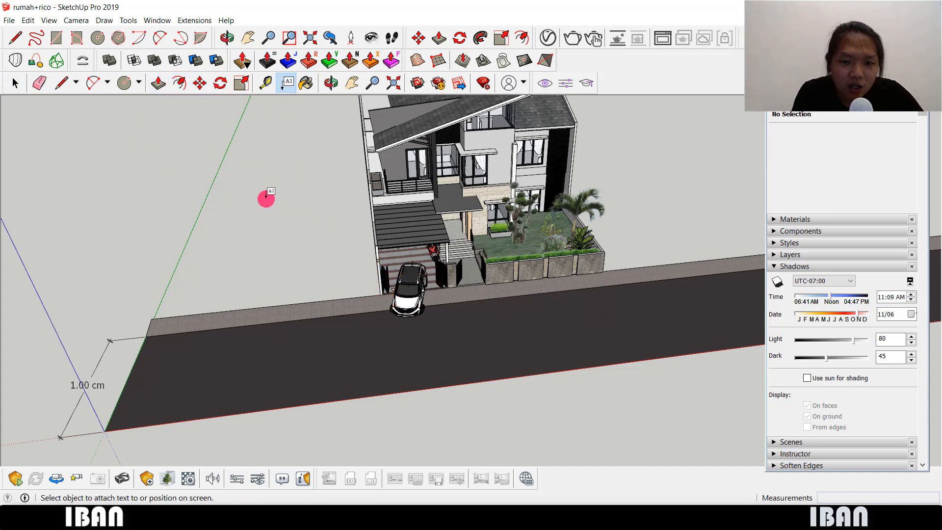
{"action": "scroll", "coordinate": [265, 198], "scroll_direction": "down", "scroll_amount": 8}
{"action": "scroll", "coordinate": [319, 241], "scroll_direction": "up", "scroll_amount": 10}
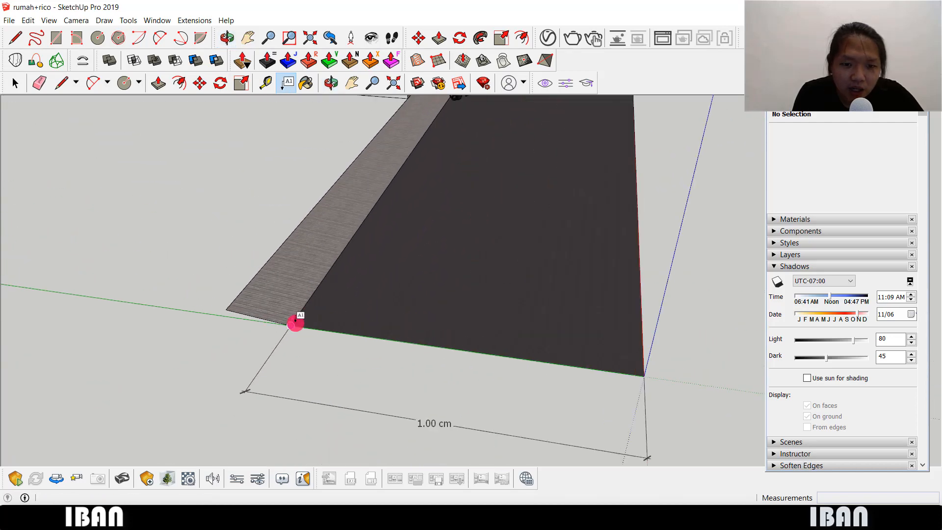
{"action": "left_click", "coordinate": [265, 83]}
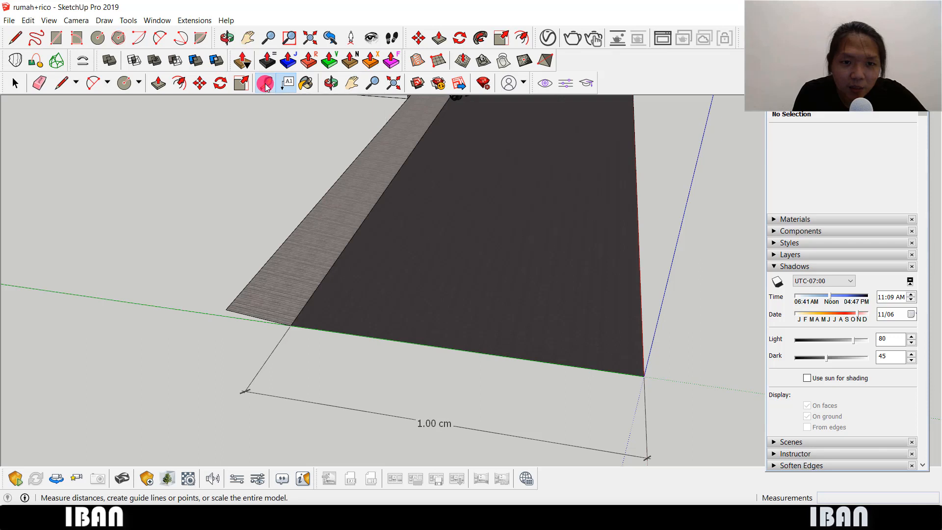
{"action": "left_click", "coordinate": [291, 326]}
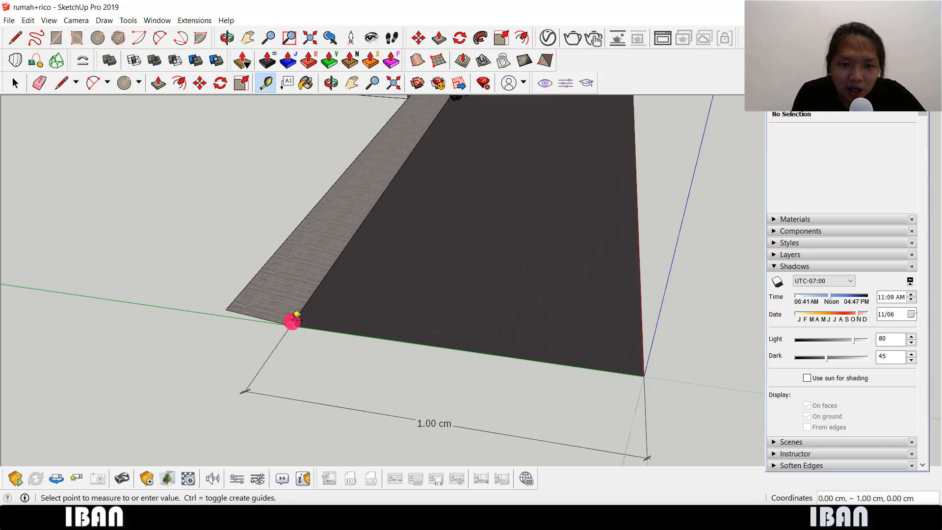
{"action": "left_click", "coordinate": [644, 375]}
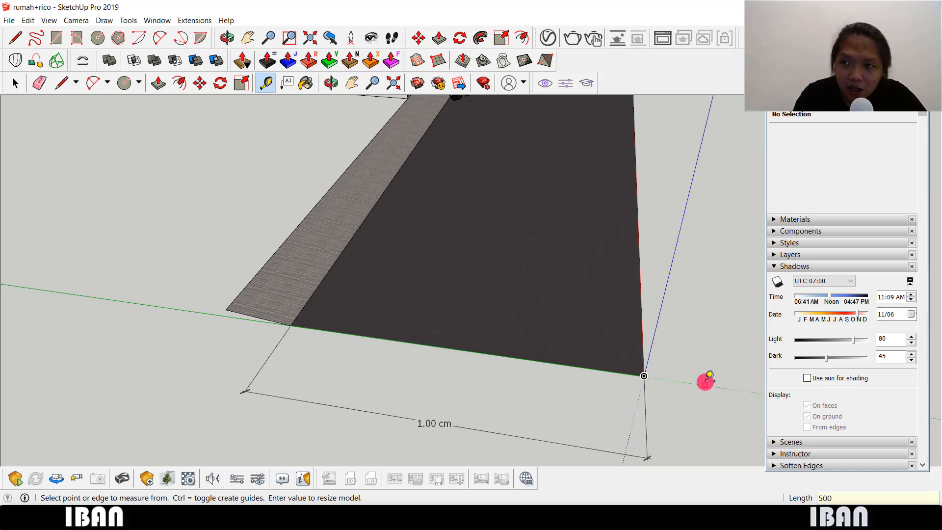
{"action": "key", "text": "Return"}
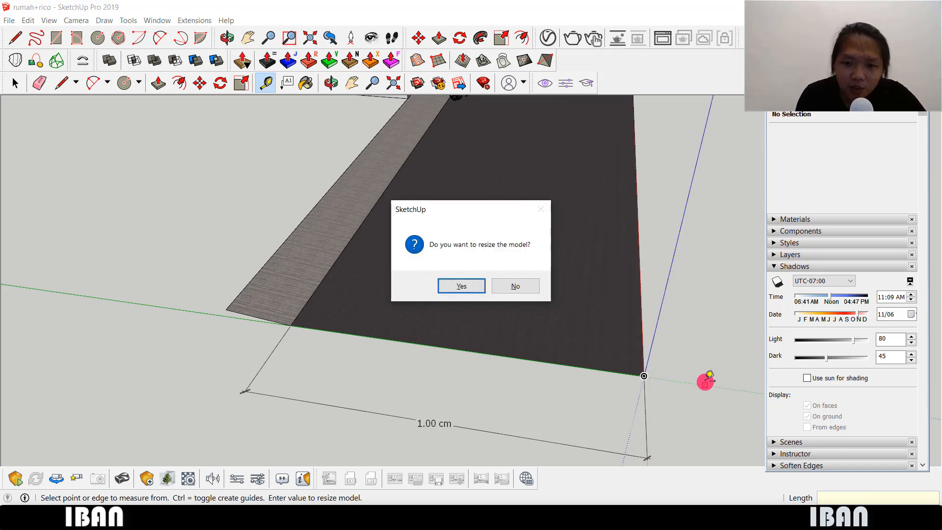
{"action": "left_click", "coordinate": [464, 286]}
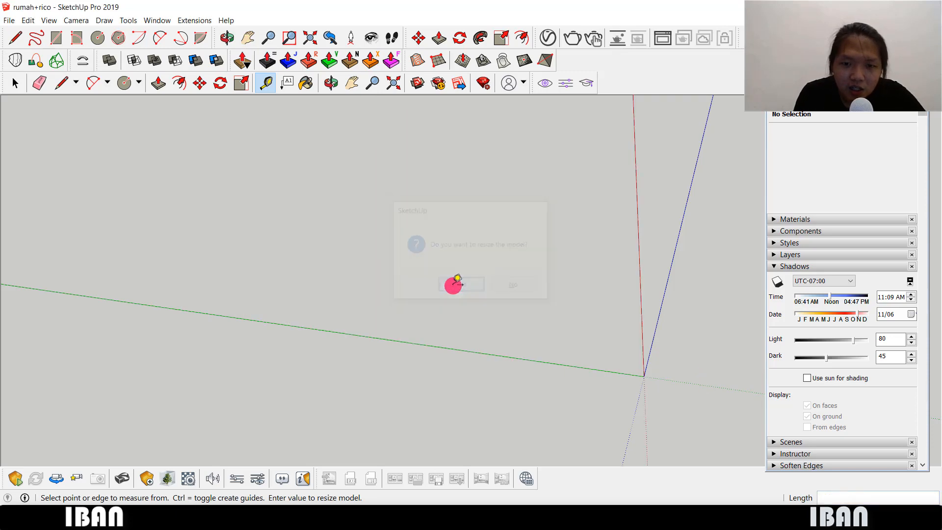
{"action": "scroll", "coordinate": [406, 304], "scroll_direction": "up", "scroll_amount": 5}
{"action": "key", "text": "space"}
{"action": "scroll", "coordinate": [399, 206], "scroll_direction": "down", "scroll_amount": 8}
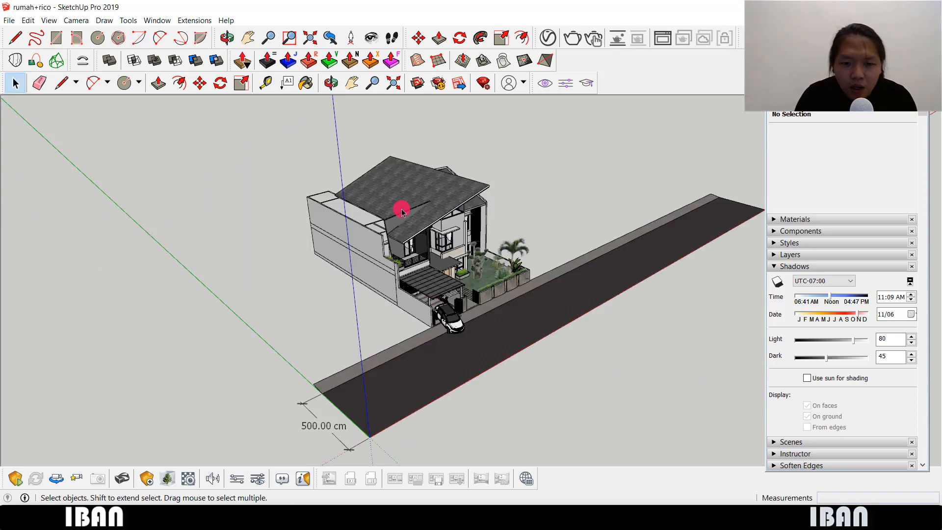
- Inspect the resized house as a whole and its balcony roof corner up close for clipped geometry
{"action": "scroll", "coordinate": [389, 311], "scroll_direction": "up", "scroll_amount": 3}
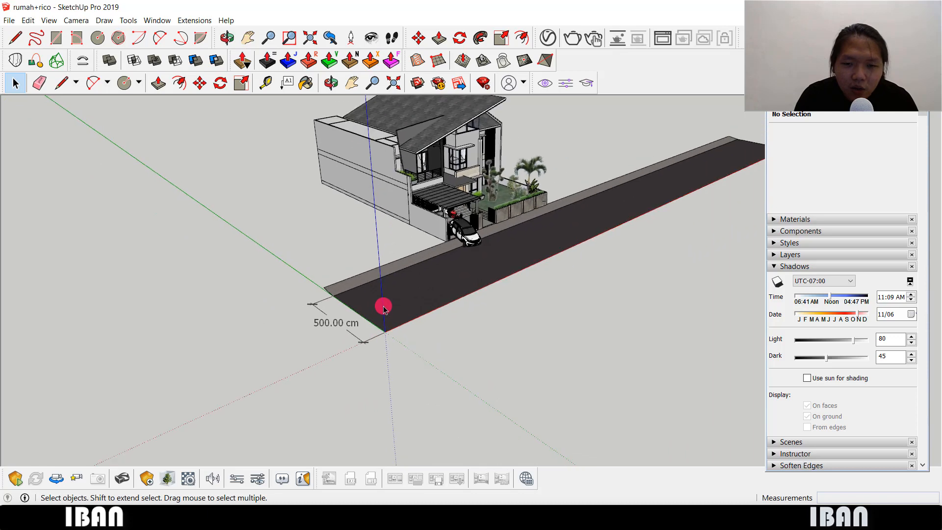
{"action": "middle_click_drag", "start_coordinate": [385, 307], "coordinate": [447, 157]}
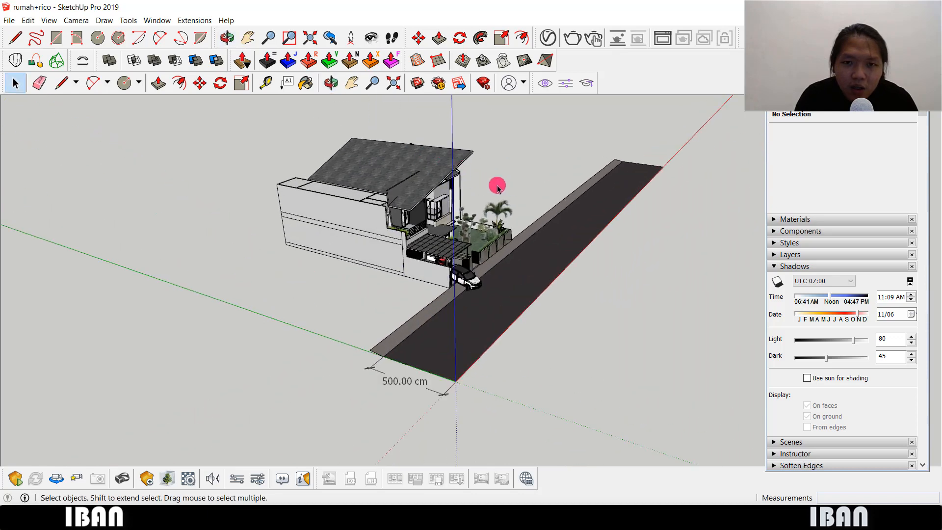
{"action": "middle_click_drag", "start_coordinate": [497, 188], "coordinate": [480, 182]}
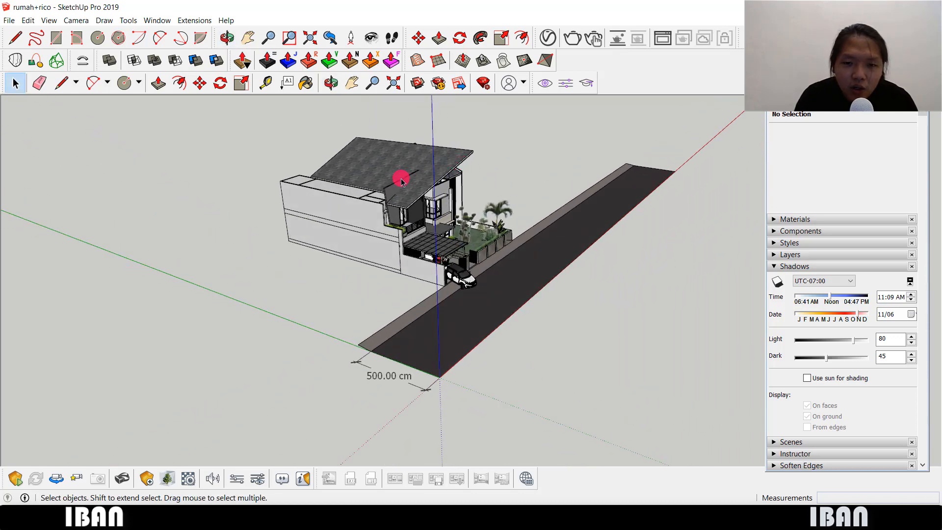
{"action": "scroll", "coordinate": [402, 182], "scroll_direction": "up", "scroll_amount": 10}
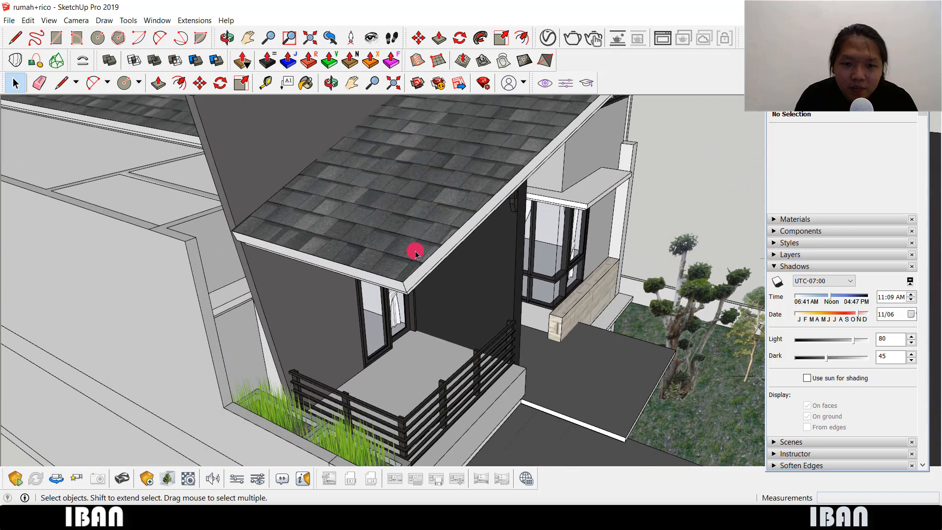
{"action": "scroll", "coordinate": [414, 253], "scroll_direction": "up", "scroll_amount": 4}
{"action": "scroll", "coordinate": [415, 253], "scroll_direction": "down", "scroll_amount": 5}
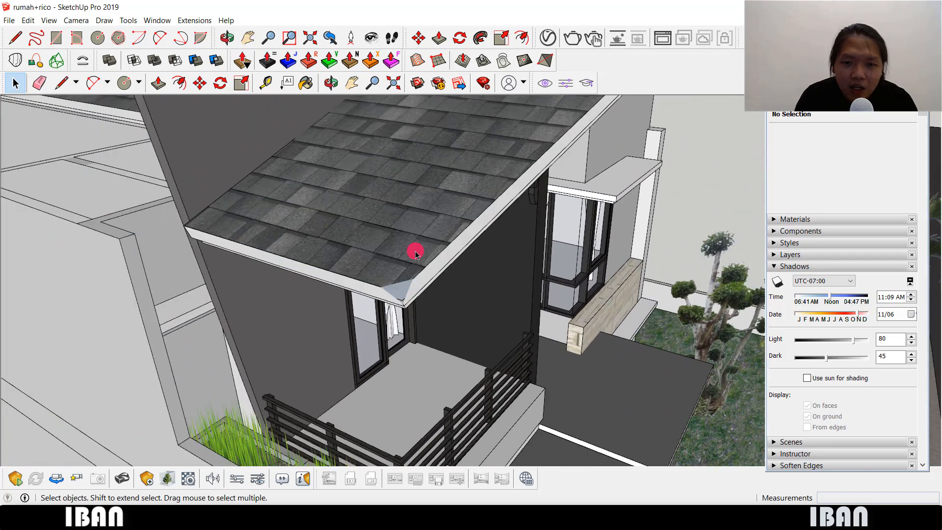
{"action": "middle_click_drag", "start_coordinate": [423, 269], "coordinate": [393, 225]}
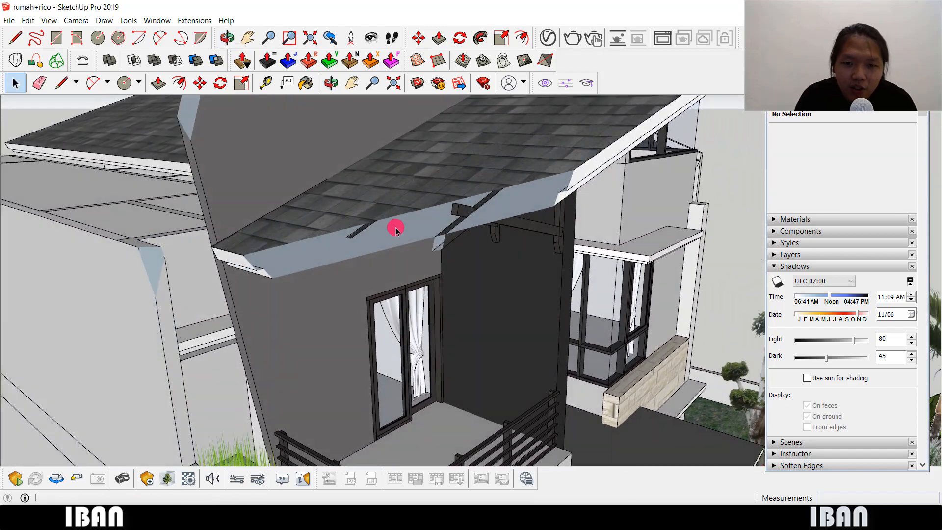
{"action": "scroll", "coordinate": [396, 231], "scroll_direction": "down", "scroll_amount": 2}
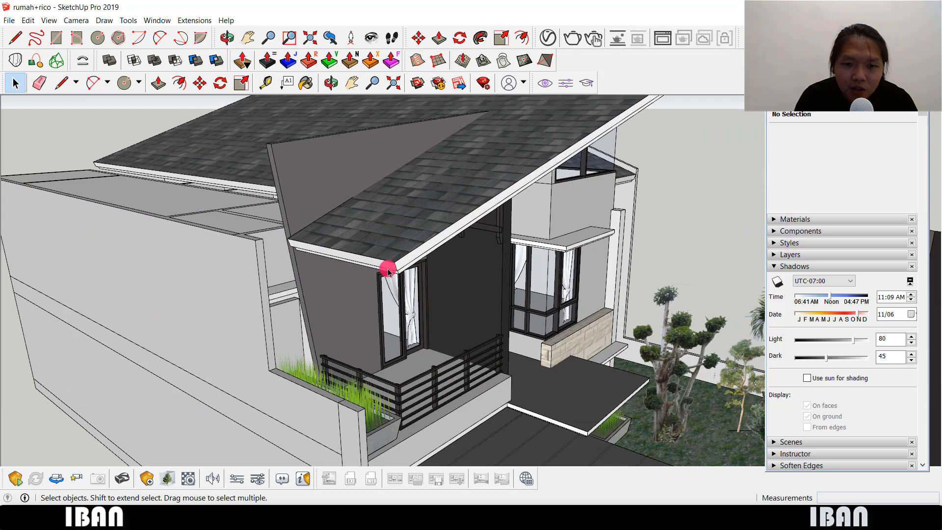
{"action": "scroll", "coordinate": [388, 270], "scroll_direction": "up", "scroll_amount": 6}
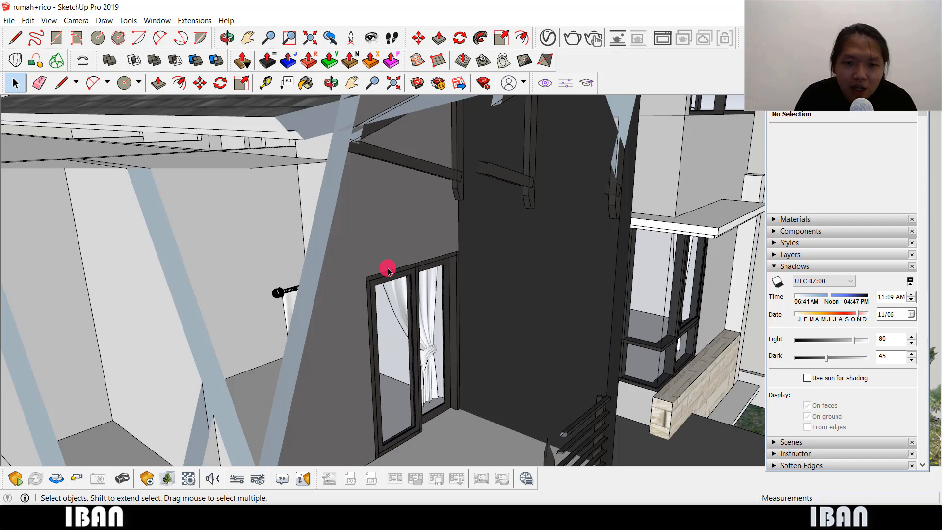
{"action": "scroll", "coordinate": [388, 270], "scroll_direction": "down", "scroll_amount": 10}
- Recheck the balcony roof corner, railing and windows for clipping from several viewing distances
{"action": "middle_click_drag", "start_coordinate": [391, 174], "coordinate": [405, 229]}
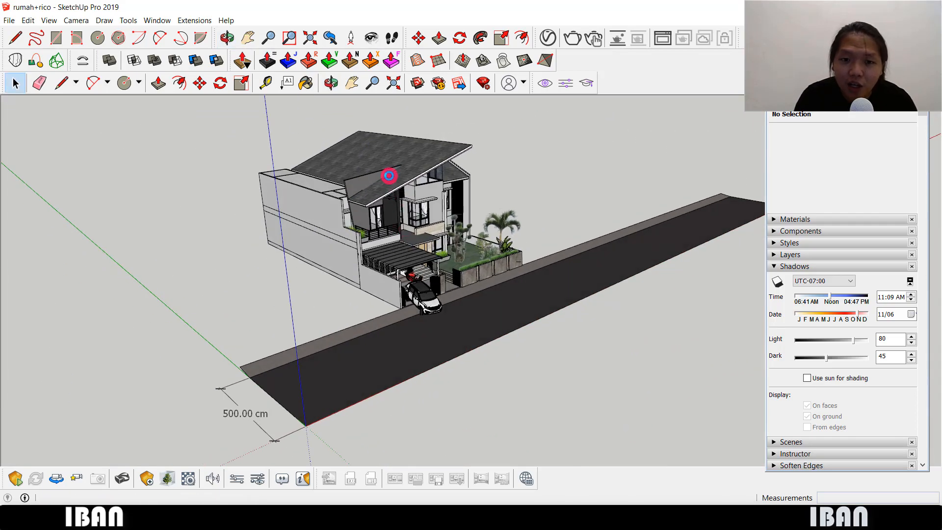
{"action": "scroll", "coordinate": [368, 204], "scroll_direction": "up", "scroll_amount": 10}
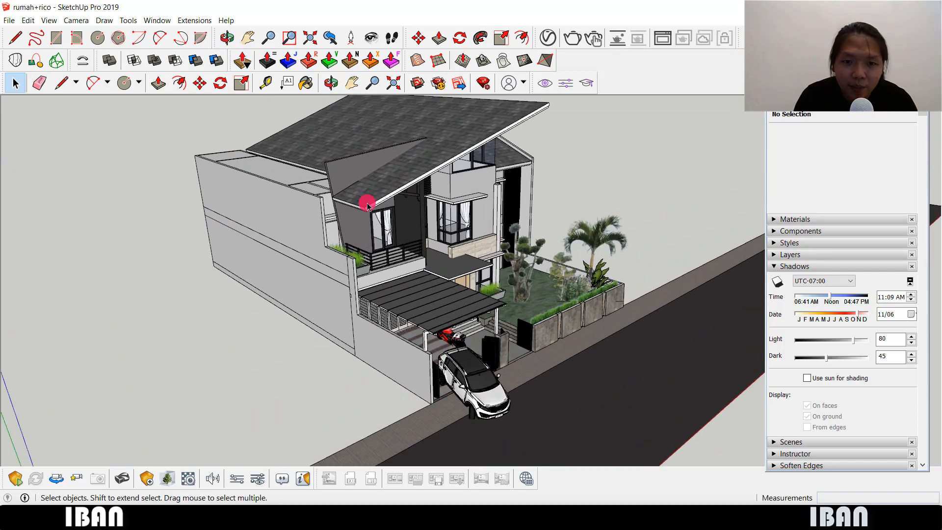
{"action": "scroll", "coordinate": [368, 204], "scroll_direction": "down", "scroll_amount": 5}
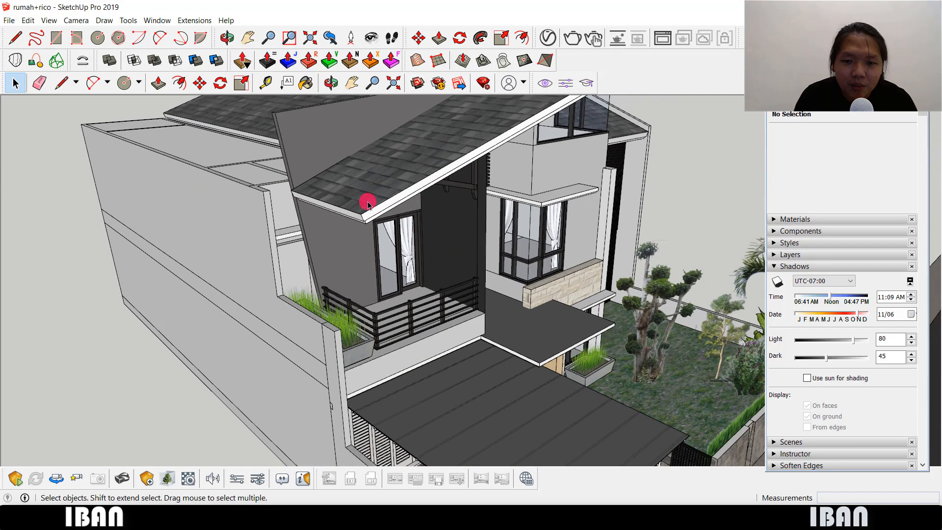
{"action": "scroll", "coordinate": [368, 204], "scroll_direction": "up", "scroll_amount": 3}
{"action": "scroll", "coordinate": [368, 204], "scroll_direction": "up", "scroll_amount": 4}
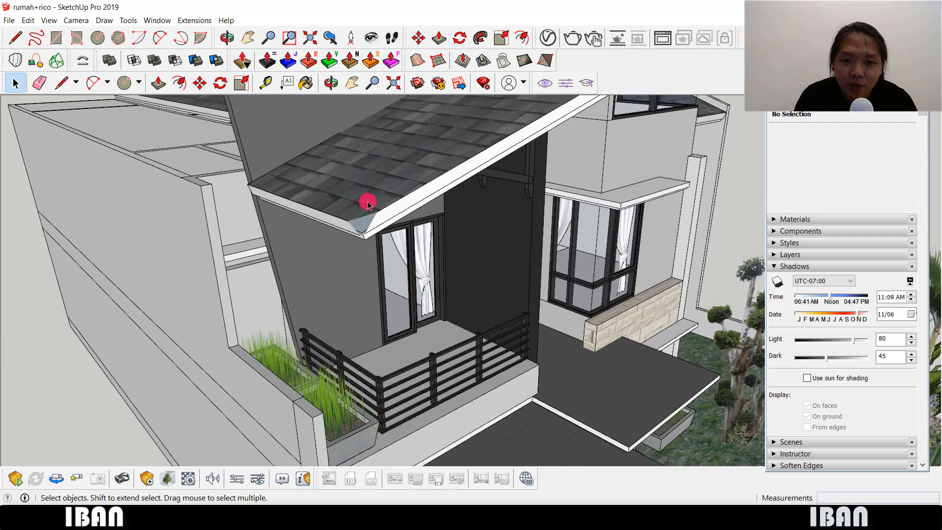
- Select the whole resized model, including the road and dimension, to show its extent, and clear the selection
{"action": "scroll", "coordinate": [368, 203], "scroll_direction": "down", "scroll_amount": 10}
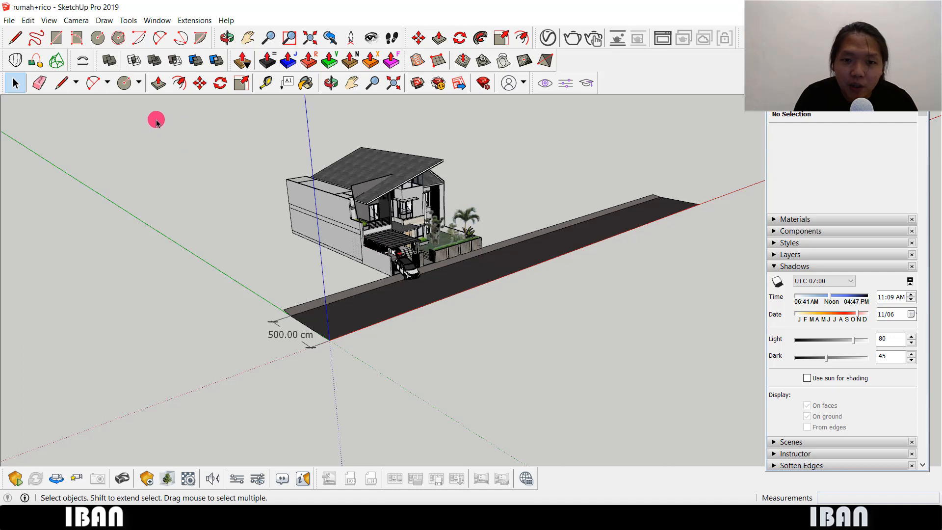
{"action": "left_click_drag", "start_coordinate": [148, 116], "coordinate": [734, 412]}
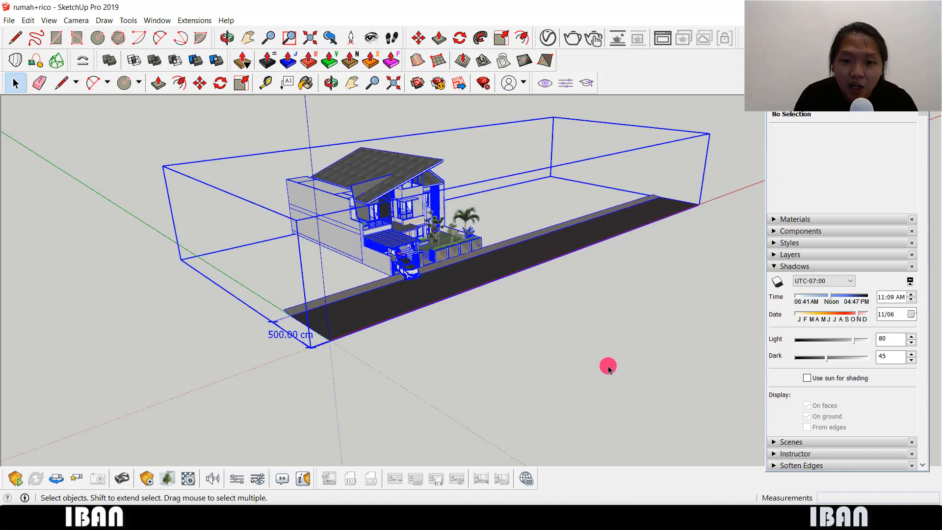
{"action": "left_click", "coordinate": [607, 368]}
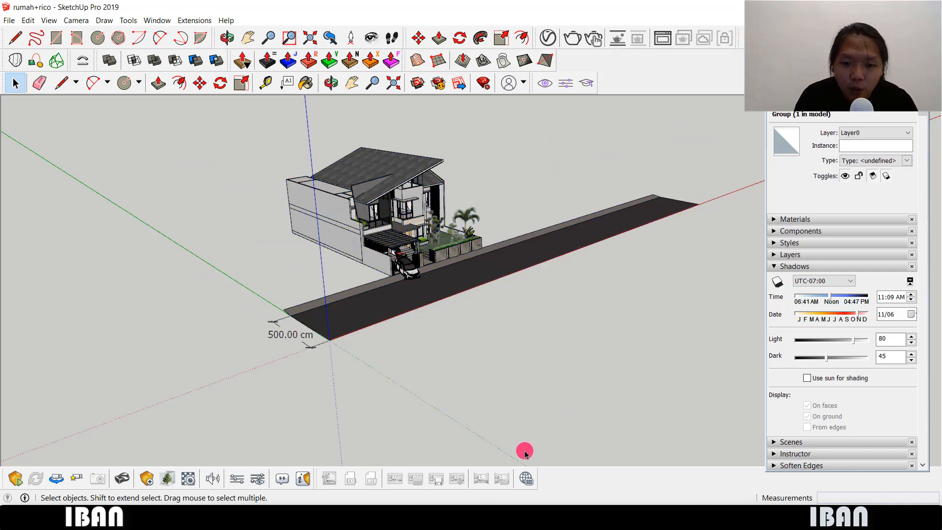
- Switch to the untitled copy of the house model and examine its overall scale and balcony roof corner up close for clipping
{"action": "left_click", "coordinate": [500, 515]}
{"action": "scroll", "coordinate": [378, 302], "scroll_direction": "down", "scroll_amount": 6}
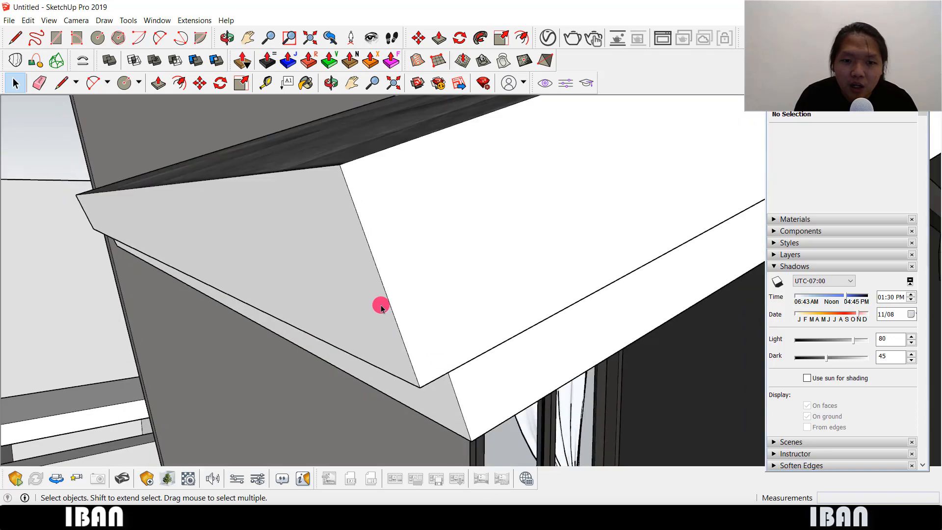
{"action": "scroll", "coordinate": [377, 301], "scroll_direction": "down", "scroll_amount": 10}
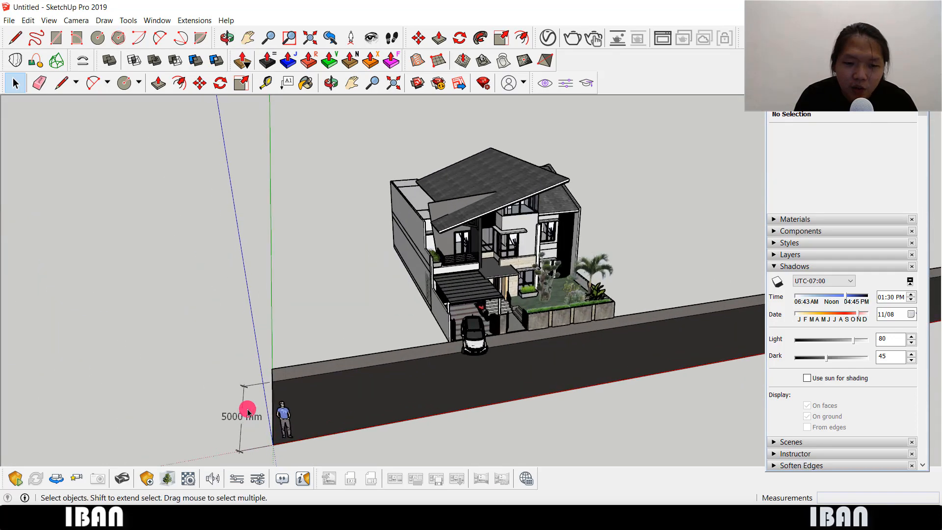
{"action": "middle_click_drag", "start_coordinate": [249, 408], "coordinate": [423, 192]}
{"action": "scroll", "coordinate": [404, 225], "scroll_direction": "up", "scroll_amount": 4}
{"action": "scroll", "coordinate": [407, 265], "scroll_direction": "up", "scroll_amount": 8}
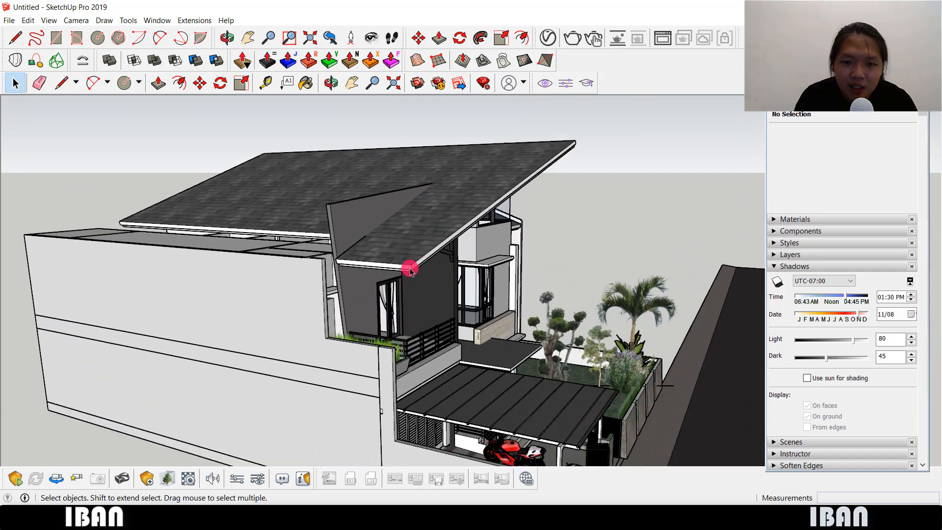
{"action": "scroll", "coordinate": [406, 266], "scroll_direction": "up", "scroll_amount": 8}
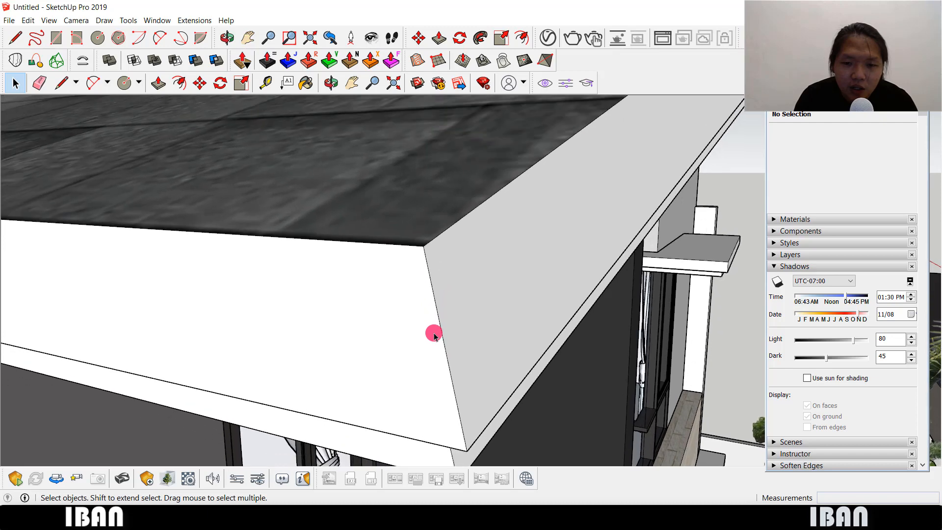
{"action": "middle_click_drag", "start_coordinate": [433, 332], "coordinate": [442, 360]}
{"action": "scroll", "coordinate": [441, 360], "scroll_direction": "up", "scroll_amount": 5}
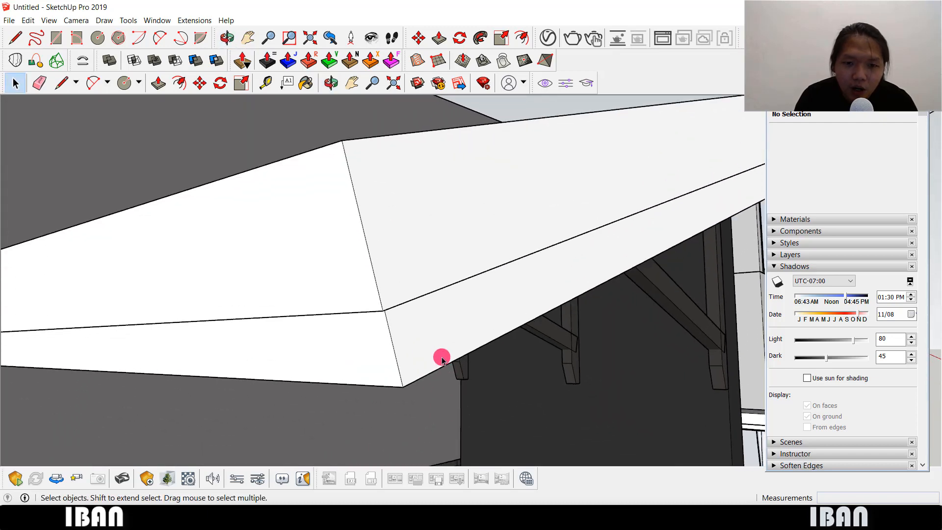
{"action": "scroll", "coordinate": [451, 330], "scroll_direction": "up", "scroll_amount": 1}
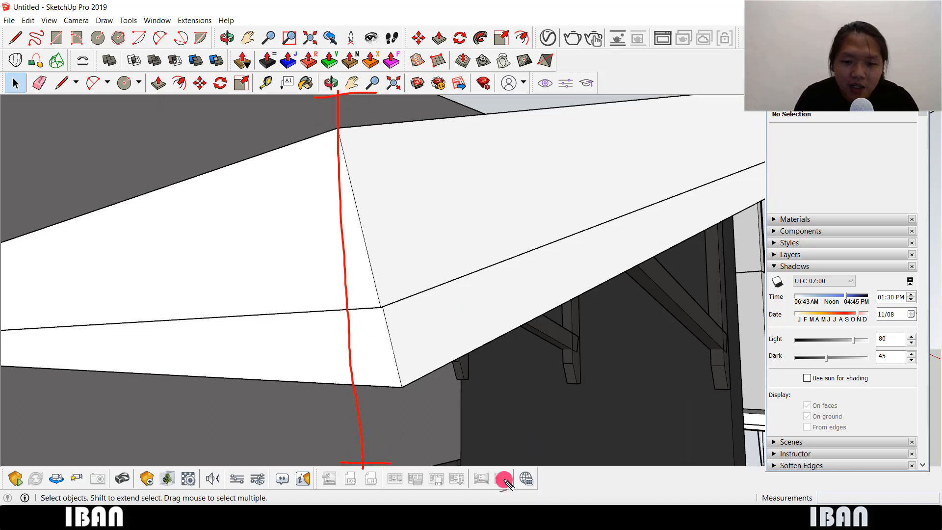
{"action": "key", "text": "Escape"}
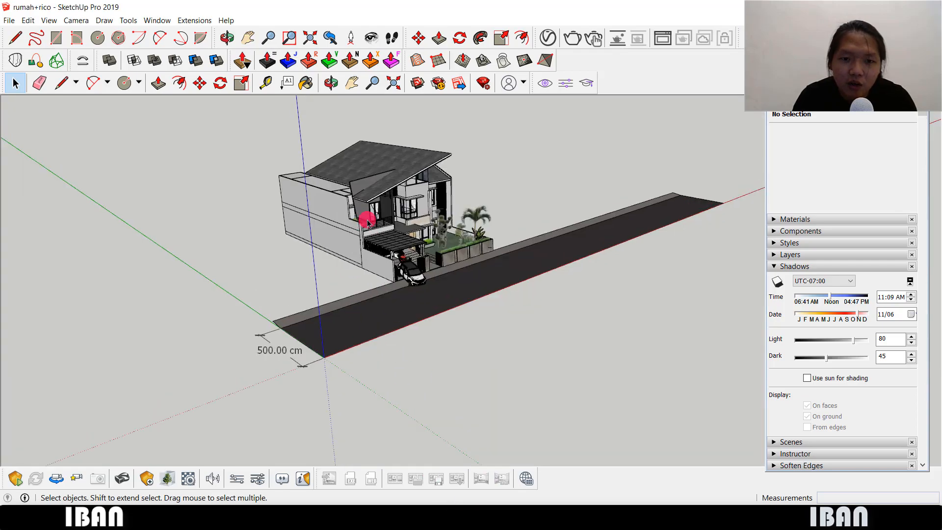
- Examine the balcony roof corner in the resized rumah+rico model at close and far viewing distances for comparison
{"action": "scroll", "coordinate": [374, 185], "scroll_direction": "up", "scroll_amount": 3}
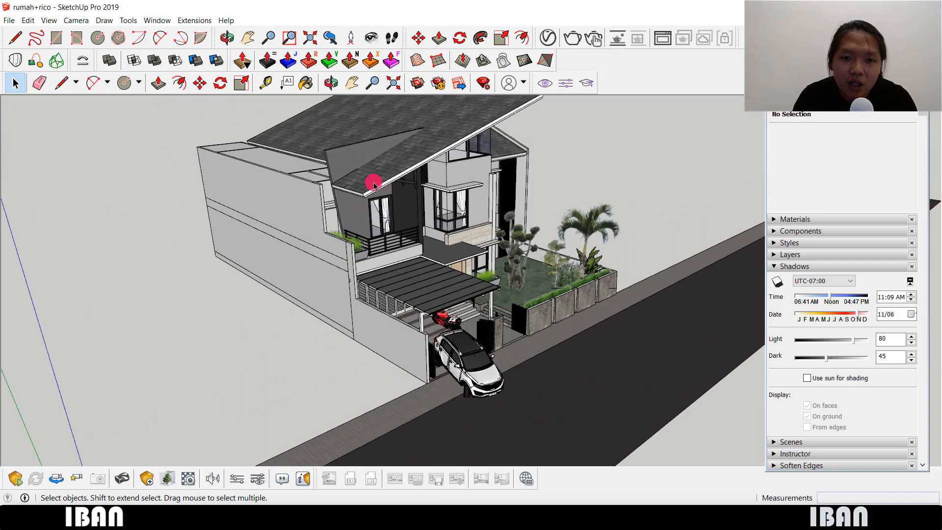
{"action": "scroll", "coordinate": [373, 177], "scroll_direction": "up", "scroll_amount": 5}
{"action": "scroll", "coordinate": [318, 213], "scroll_direction": "down", "scroll_amount": 2}
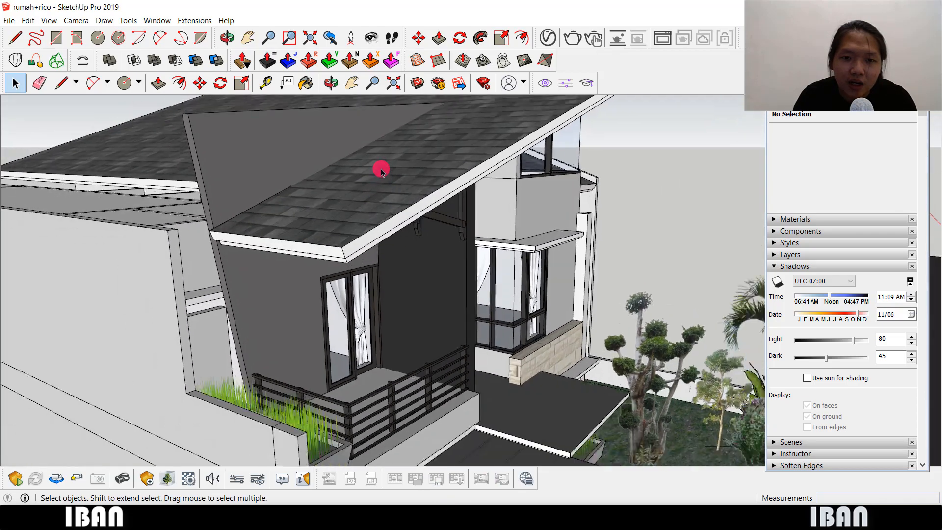
{"action": "scroll", "coordinate": [351, 220], "scroll_direction": "up", "scroll_amount": 3}
{"action": "scroll", "coordinate": [351, 223], "scroll_direction": "down", "scroll_amount": 2}
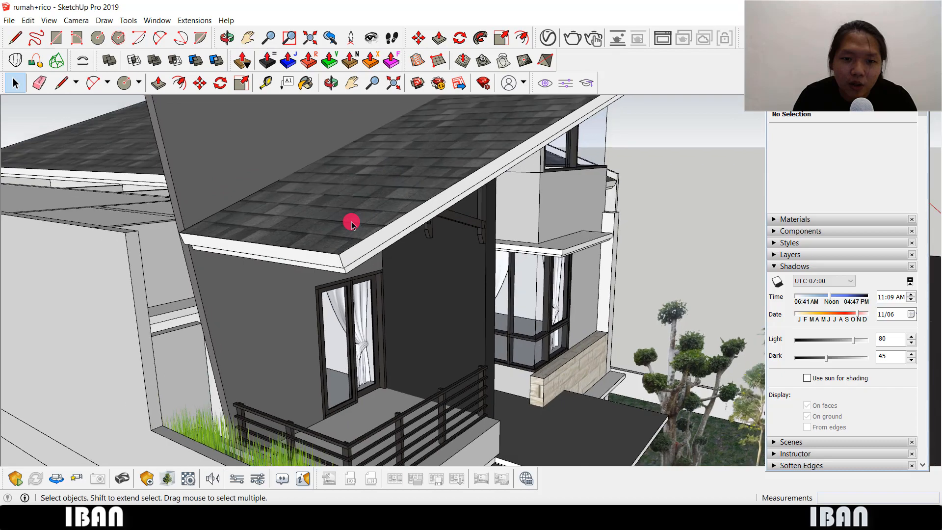
{"action": "scroll", "coordinate": [352, 225], "scroll_direction": "up", "scroll_amount": 4}
{"action": "scroll", "coordinate": [351, 226], "scroll_direction": "down", "scroll_amount": 5}
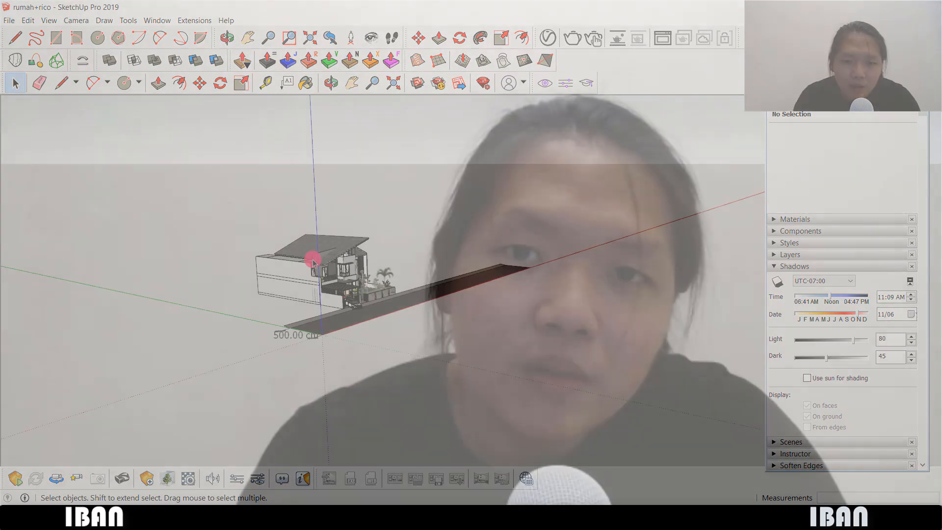